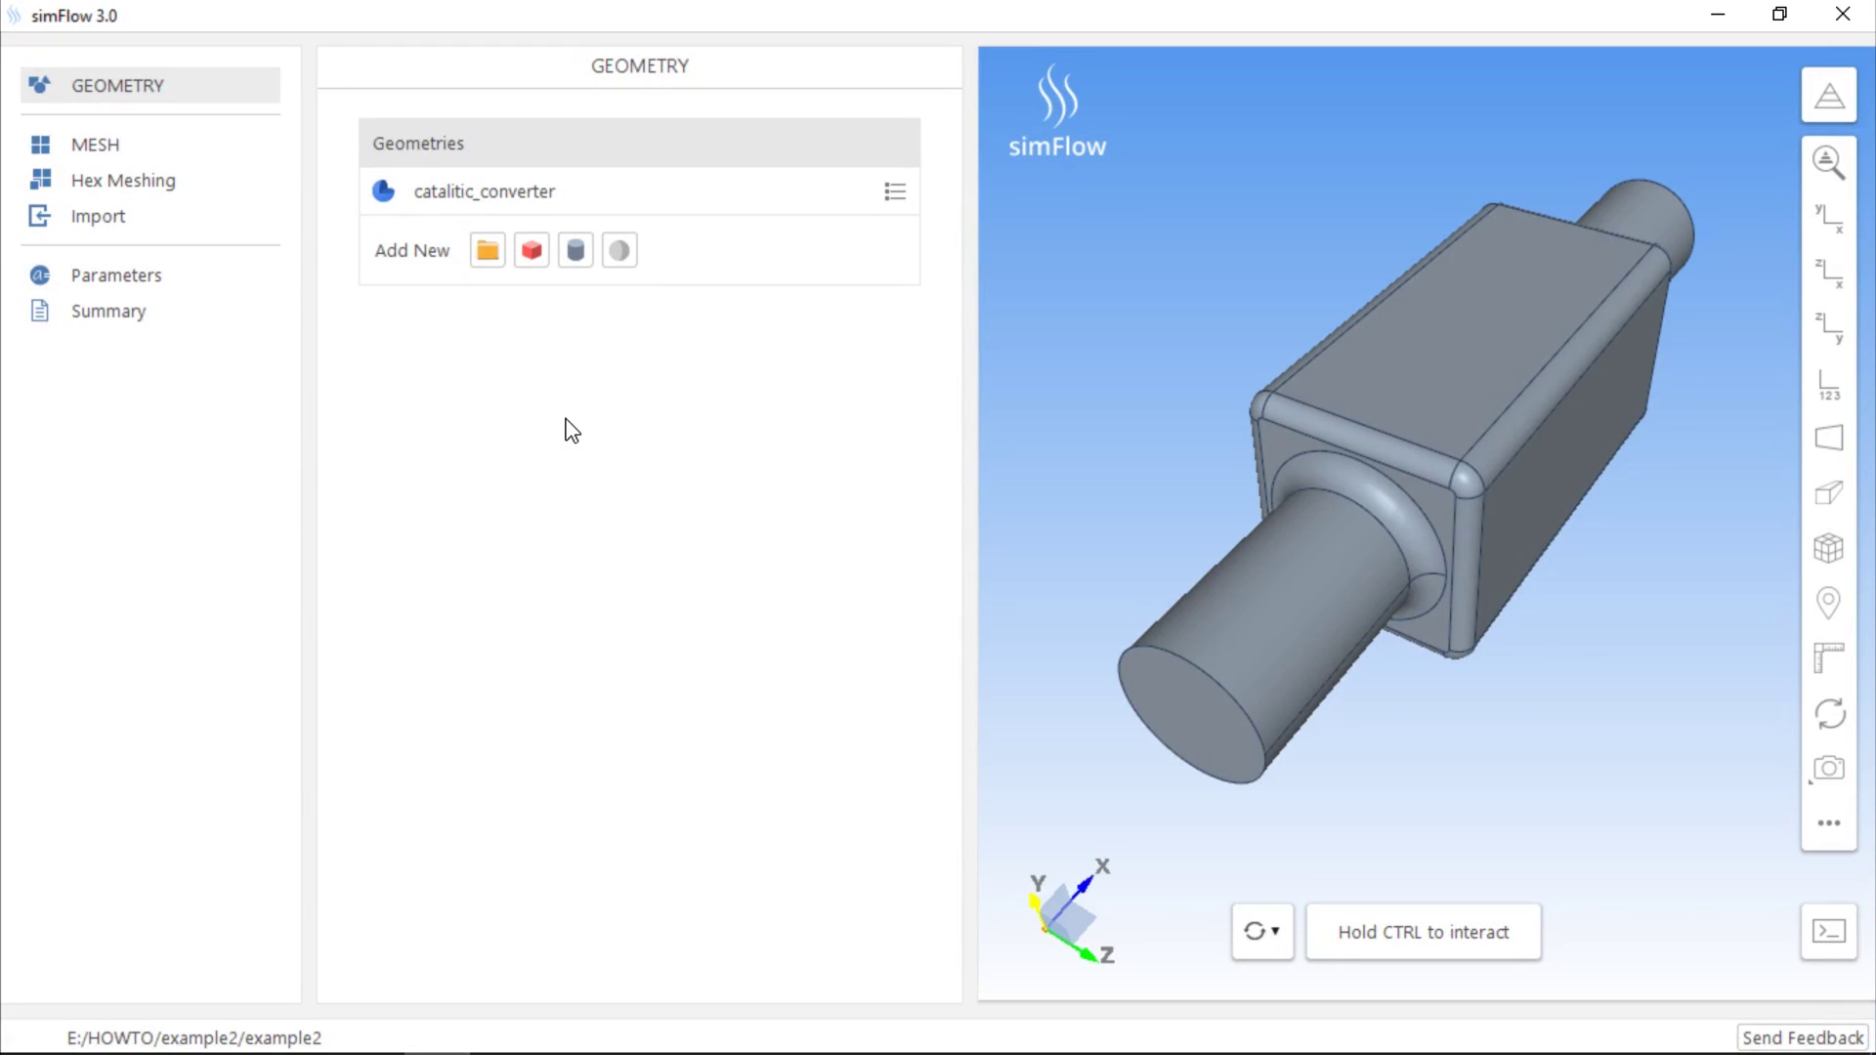
Include catalitic_converter in hex surface meshing and expand its refinement level options
{"action": "left_click", "coordinate": [137, 187]}
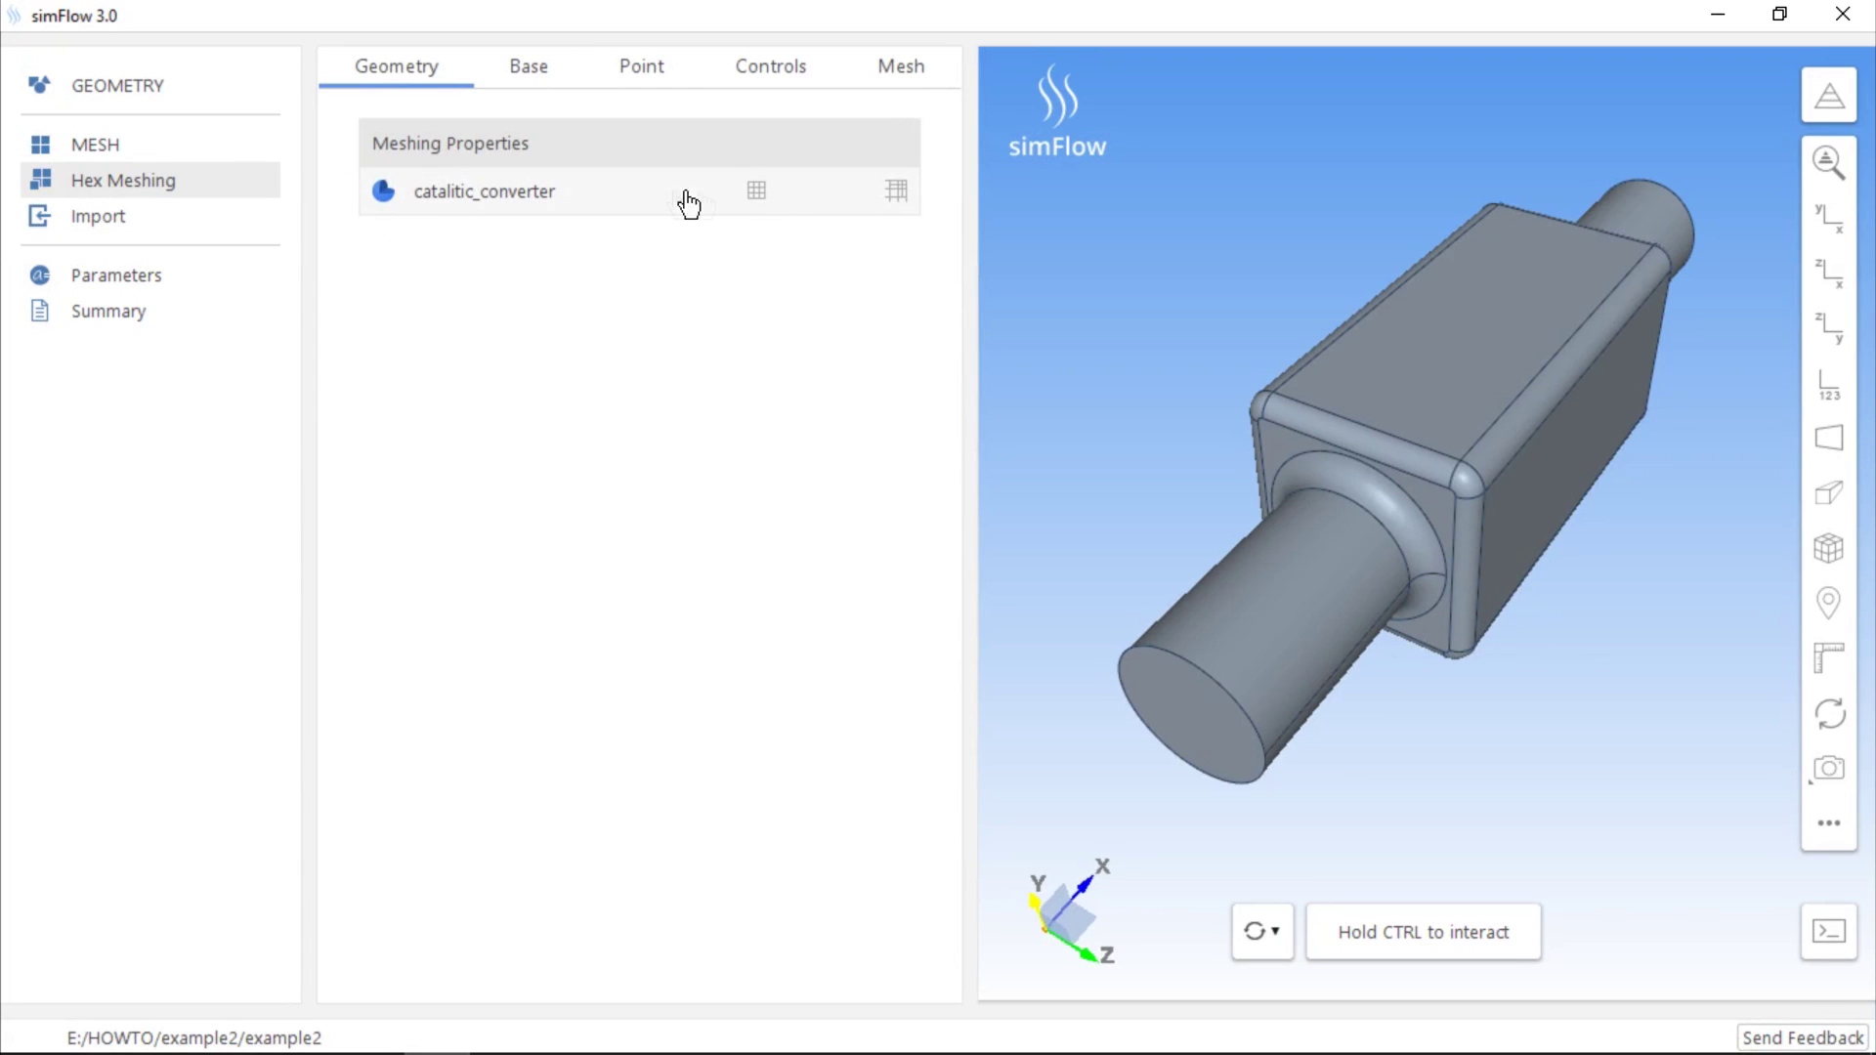
{"action": "left_click", "coordinate": [756, 196]}
{"action": "left_click", "coordinate": [690, 199]}
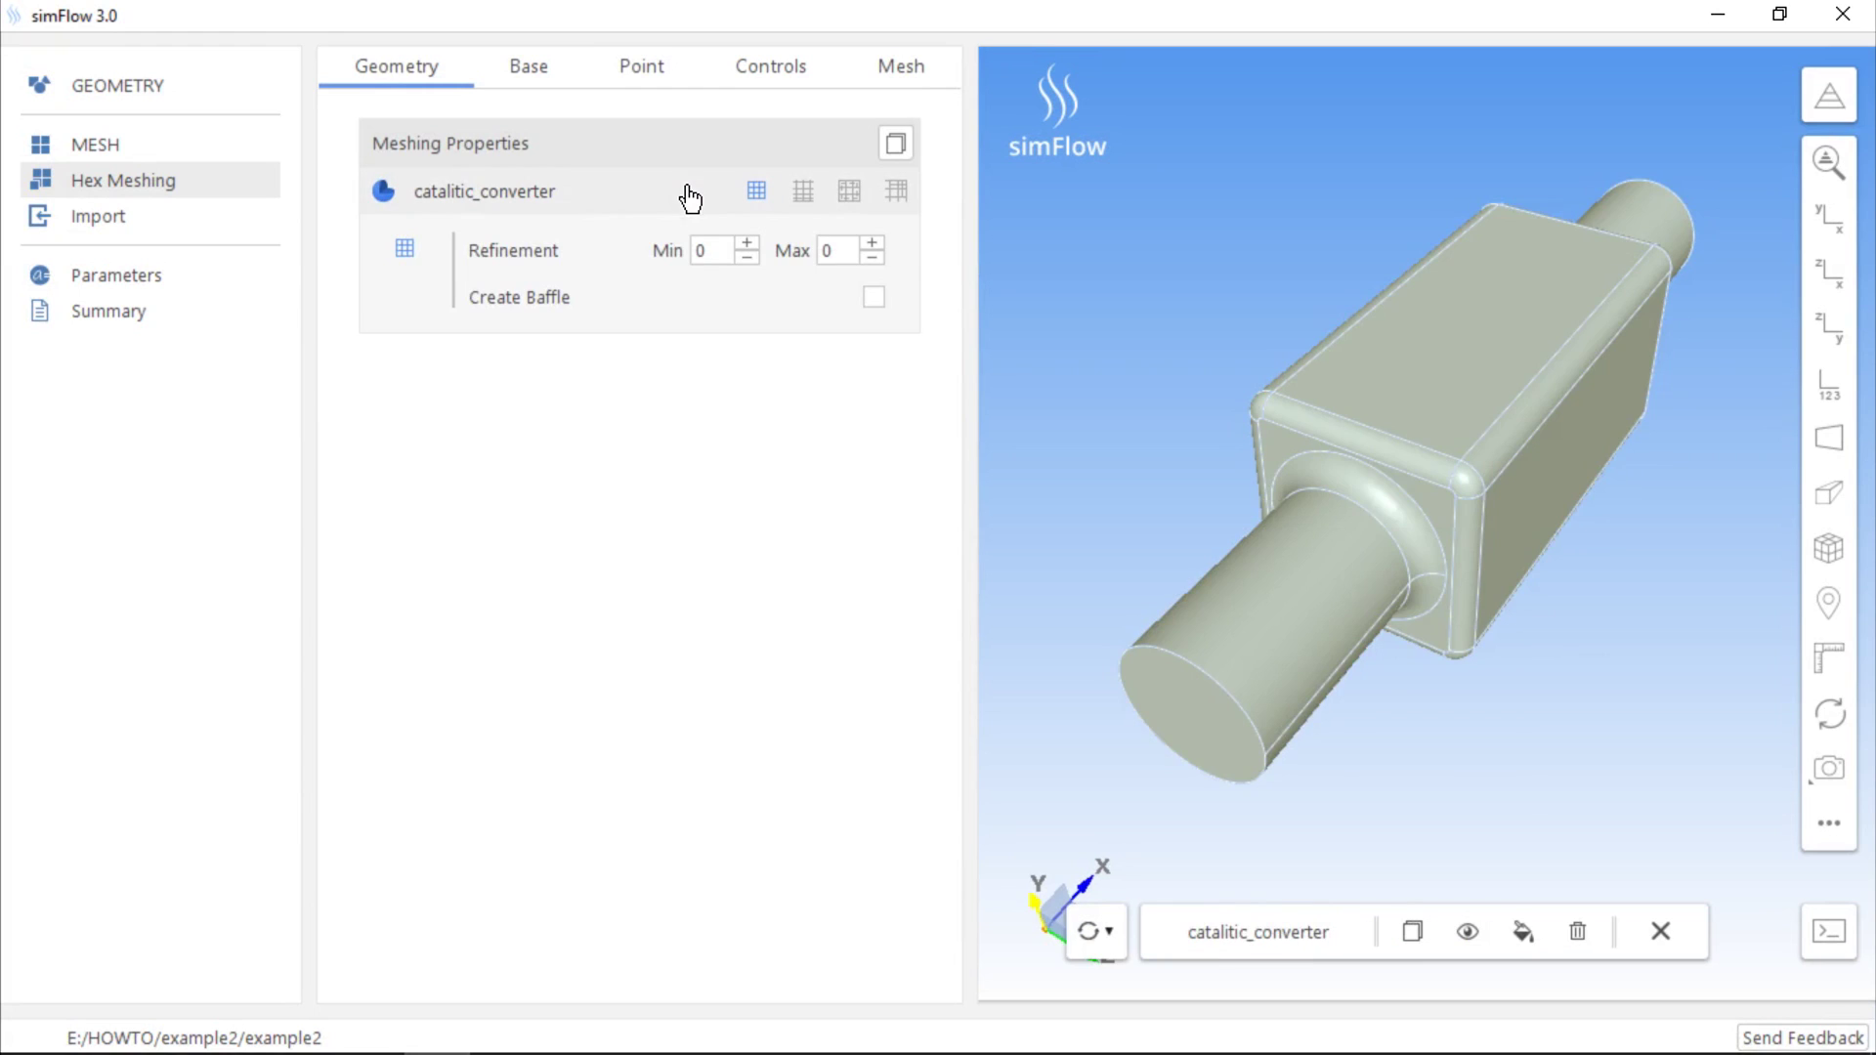
Raise catalitic_converter's refinement level to 1 and autosize the base box around the geometry
{"action": "left_click", "coordinate": [751, 246]}
{"action": "left_click", "coordinate": [535, 98]}
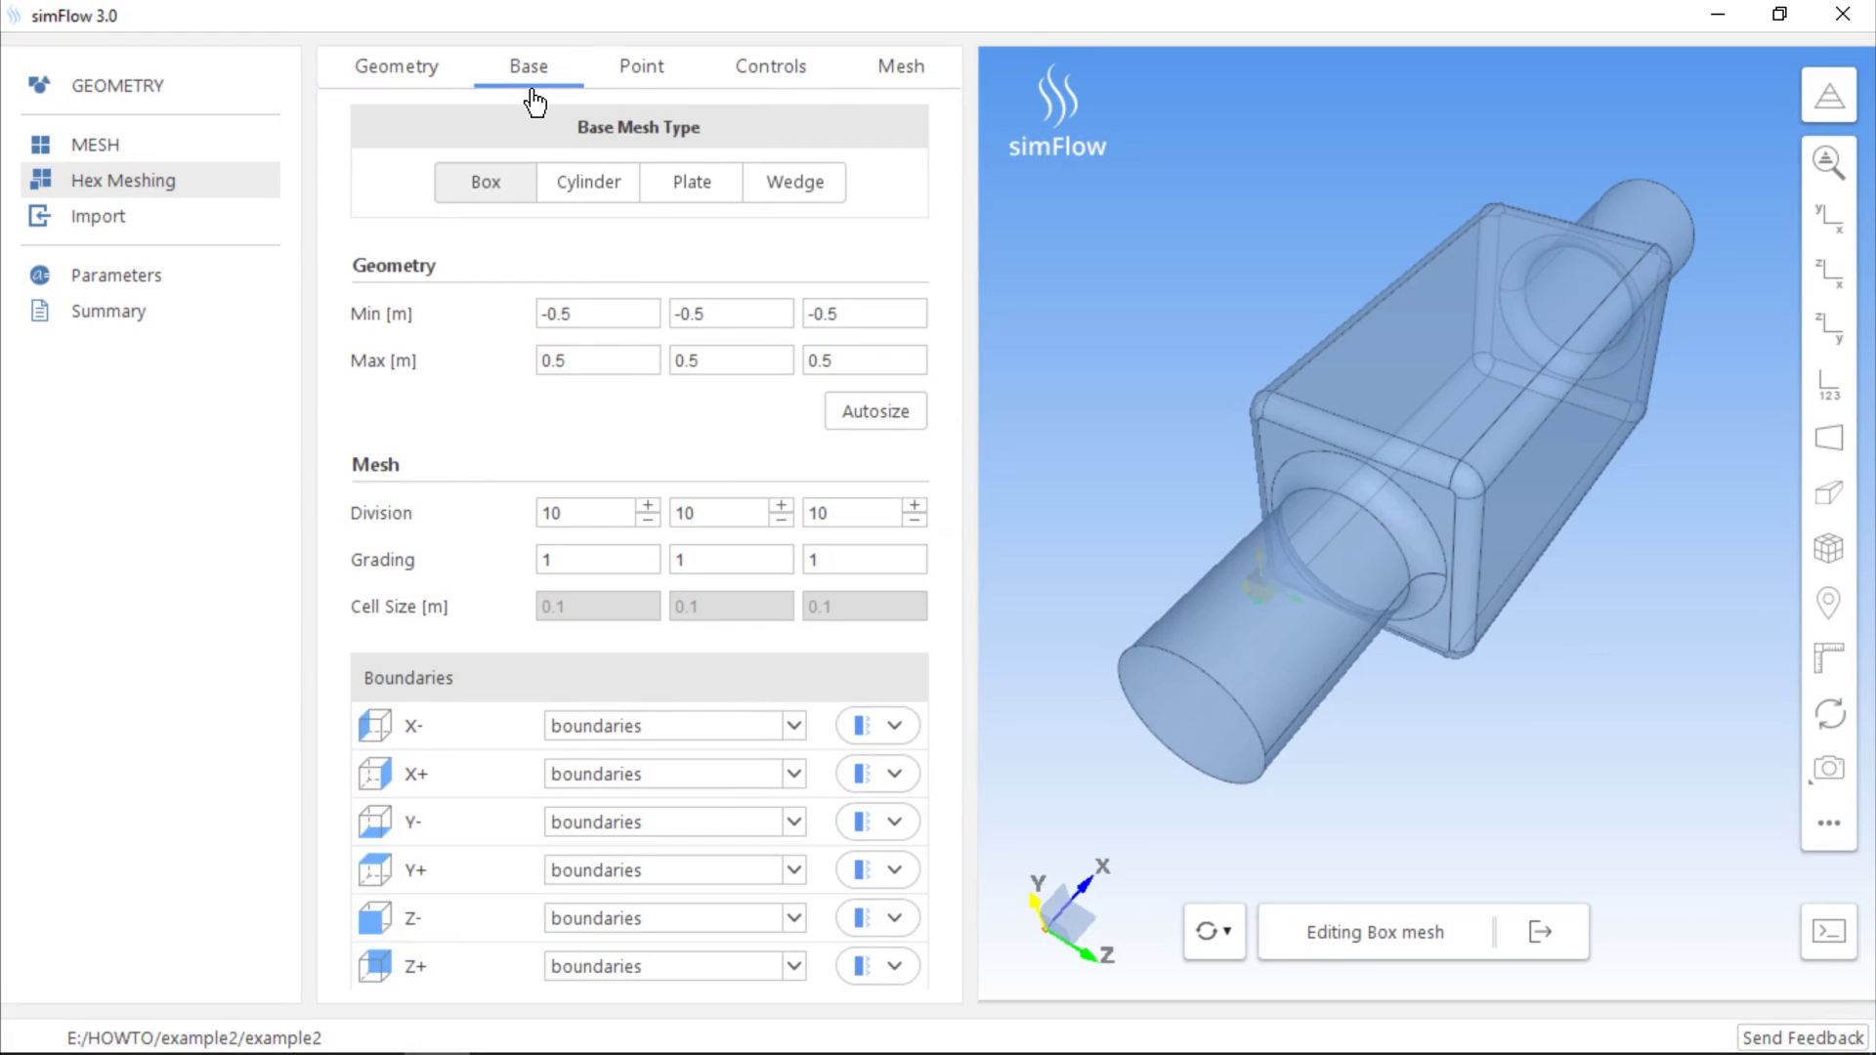
{"action": "left_click", "coordinate": [869, 427]}
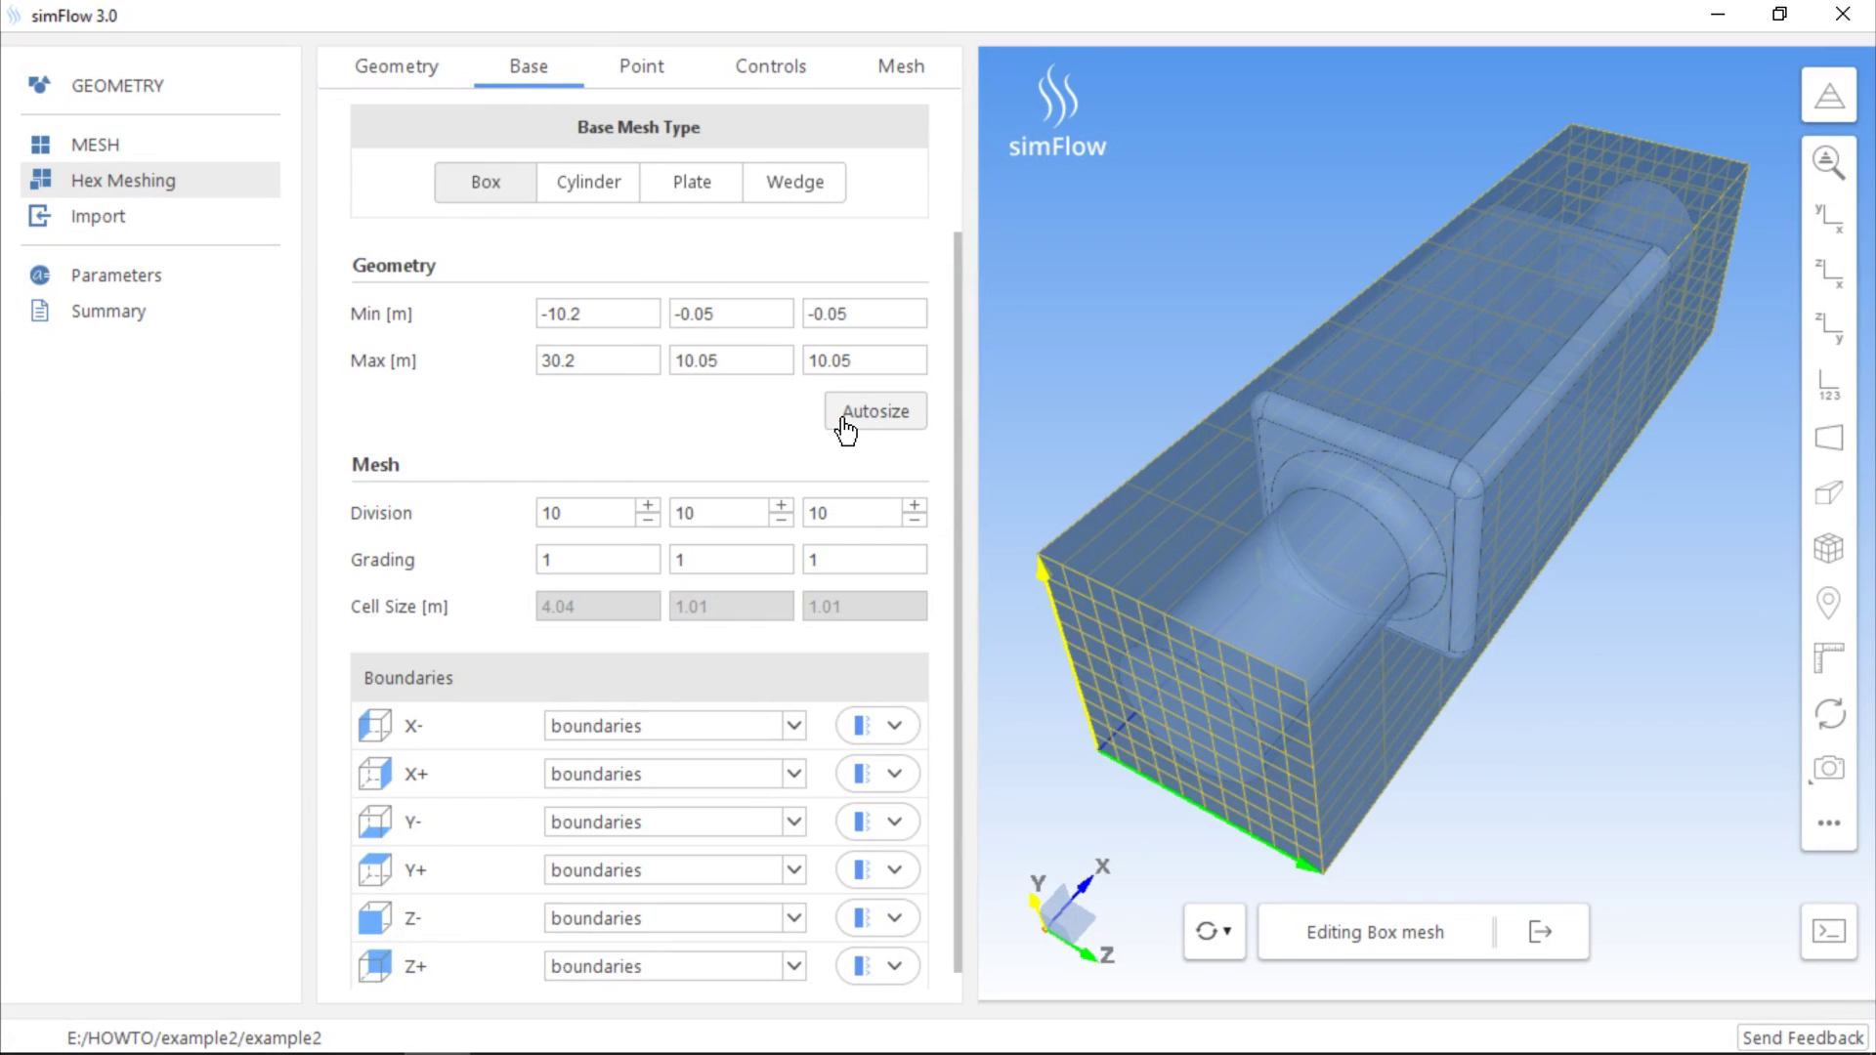
Set the base box divisions to 80 × 20 × 20, giving 0.505 m cells
{"action": "left_click", "coordinate": [605, 508]}
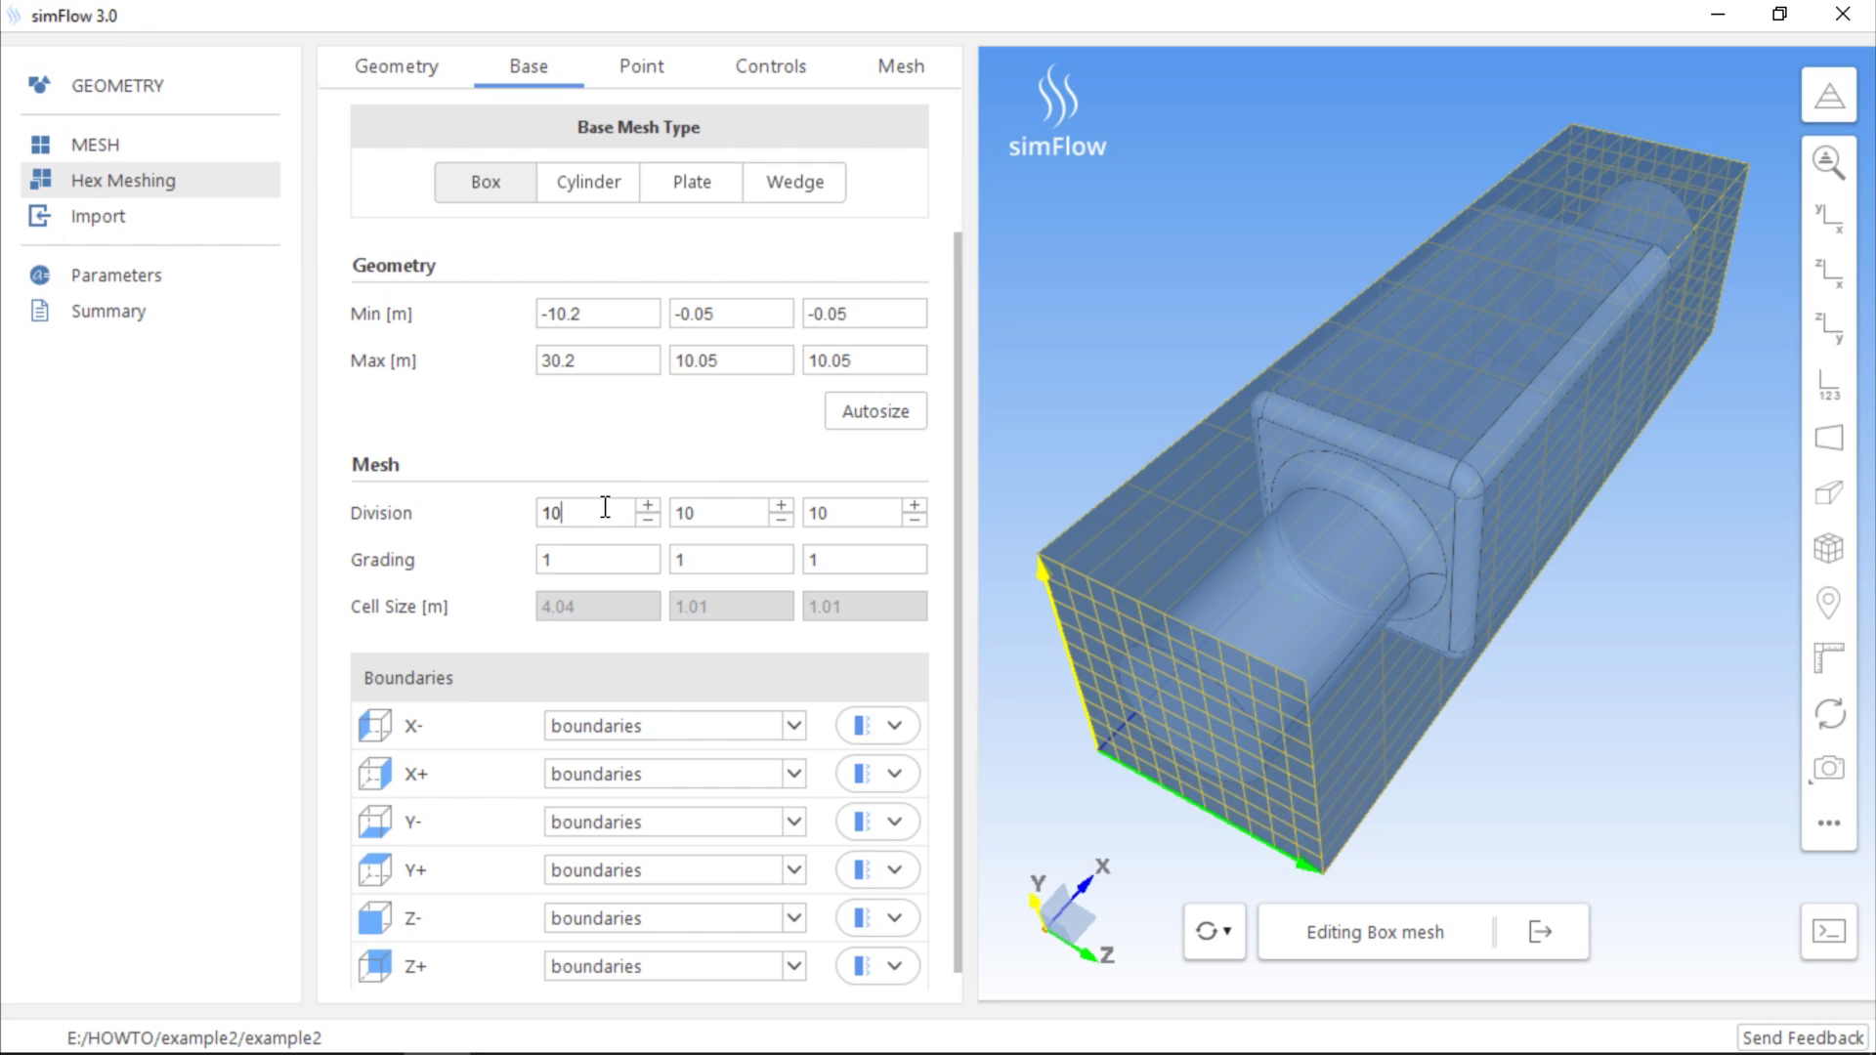
{"action": "key", "text": "BackSpace"}
{"action": "key", "text": "BackSpace"}
{"action": "type", "text": "80"}
{"action": "key", "text": "Tab"}
{"action": "key", "text": "BackSpace"}
{"action": "key", "text": "BackSpace"}
{"action": "type", "text": "20"}
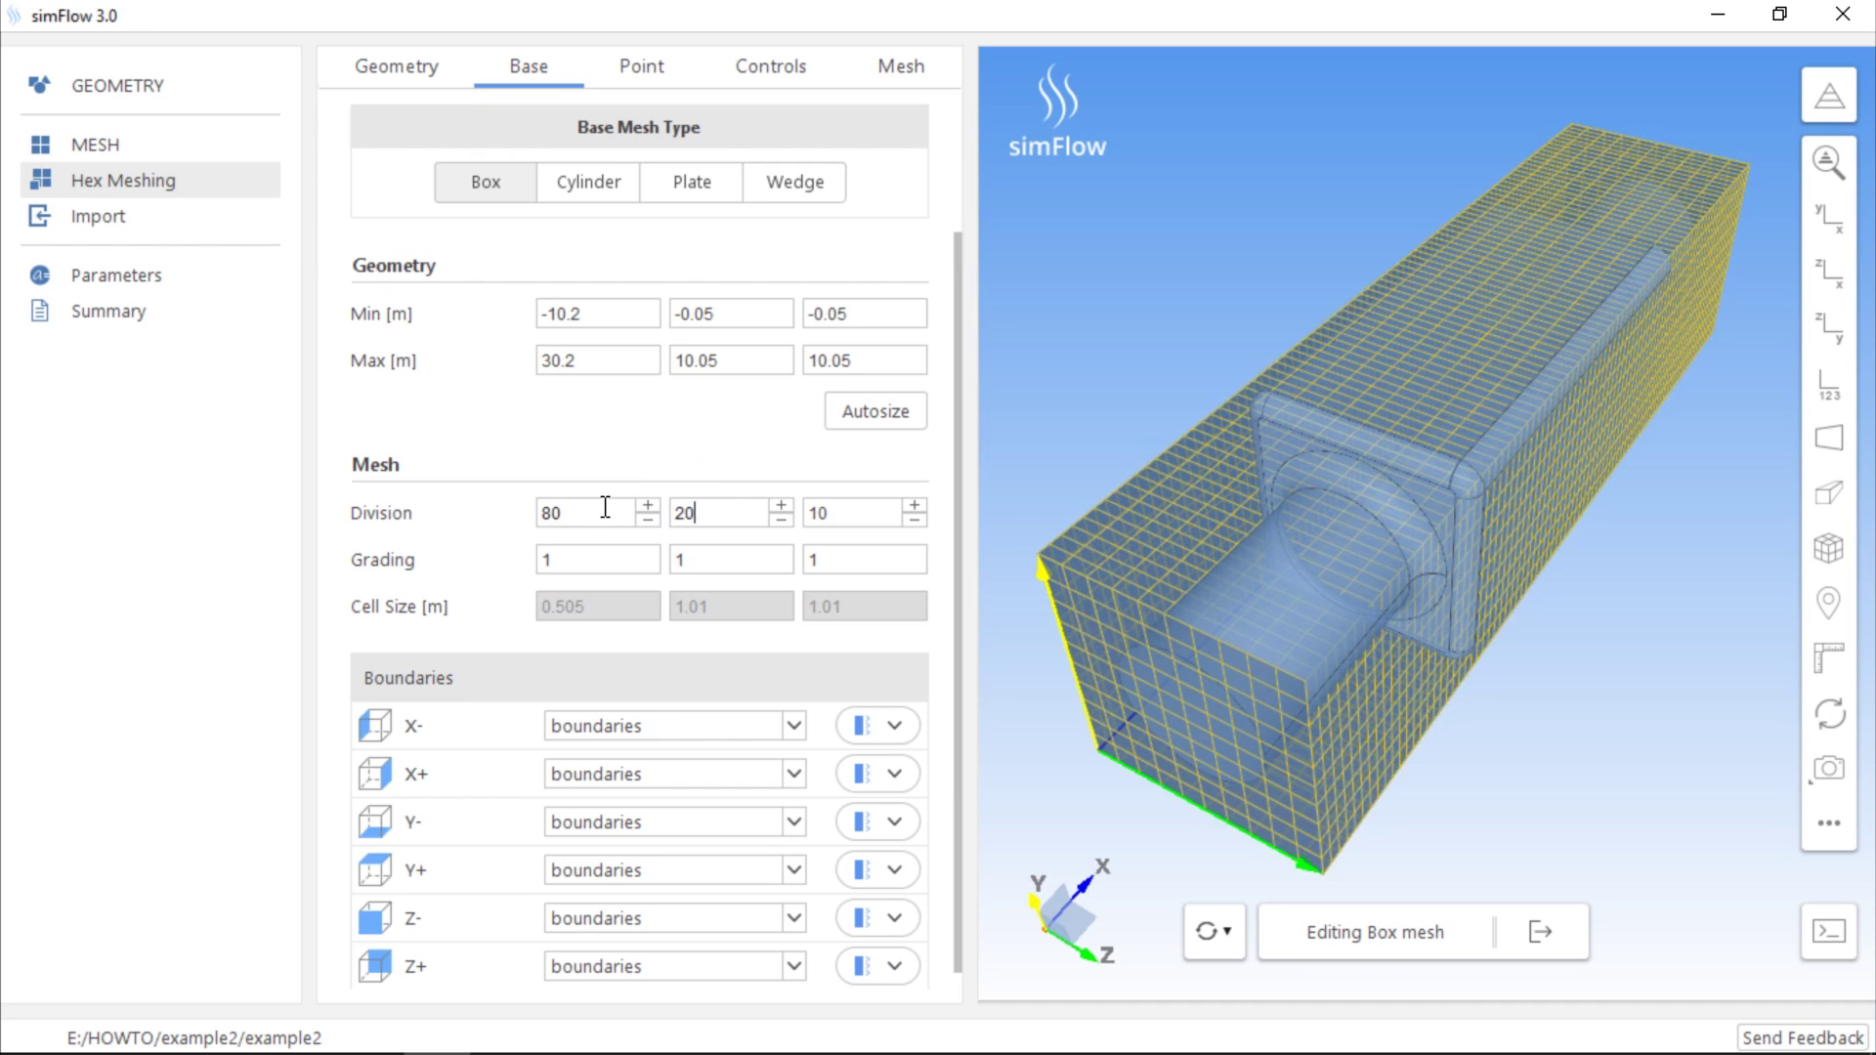
{"action": "key", "text": "Tab"}
{"action": "key", "text": "BackSpace"}
{"action": "key", "text": "BackSpace"}
{"action": "type", "text": "20"}
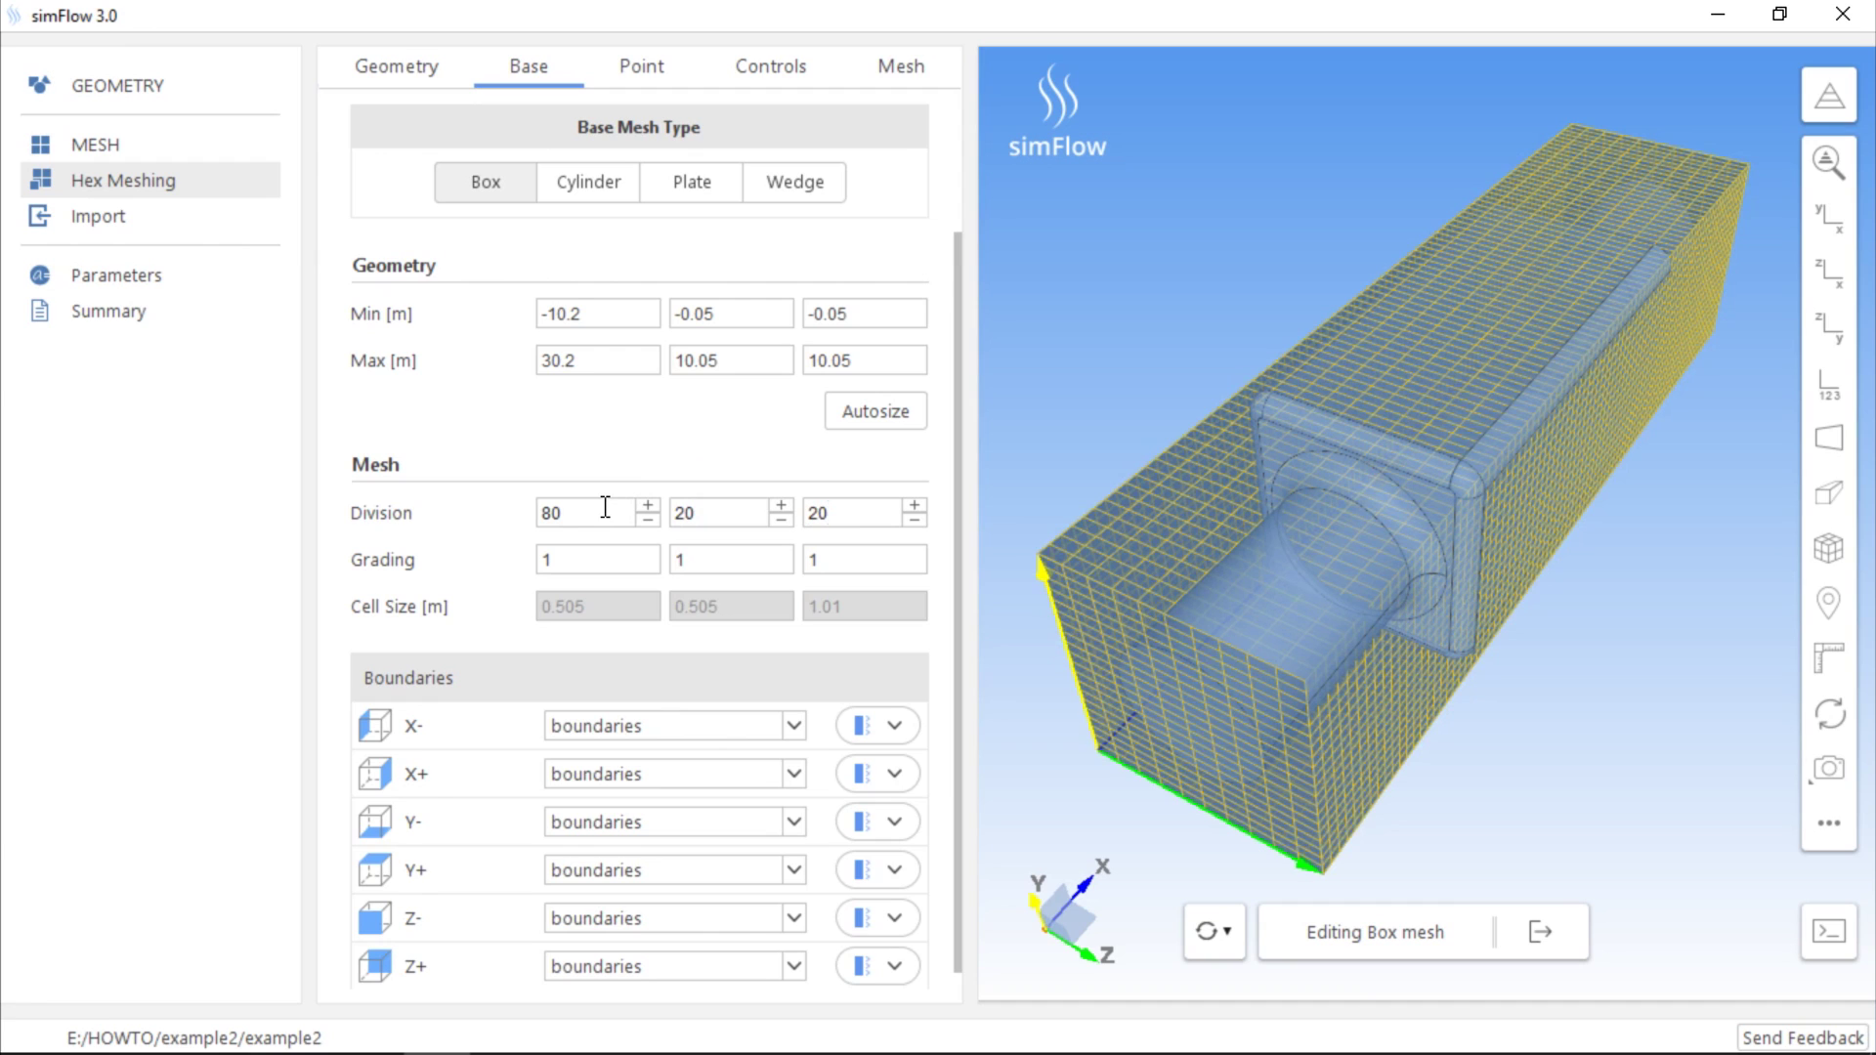
{"action": "key", "text": "Tab"}
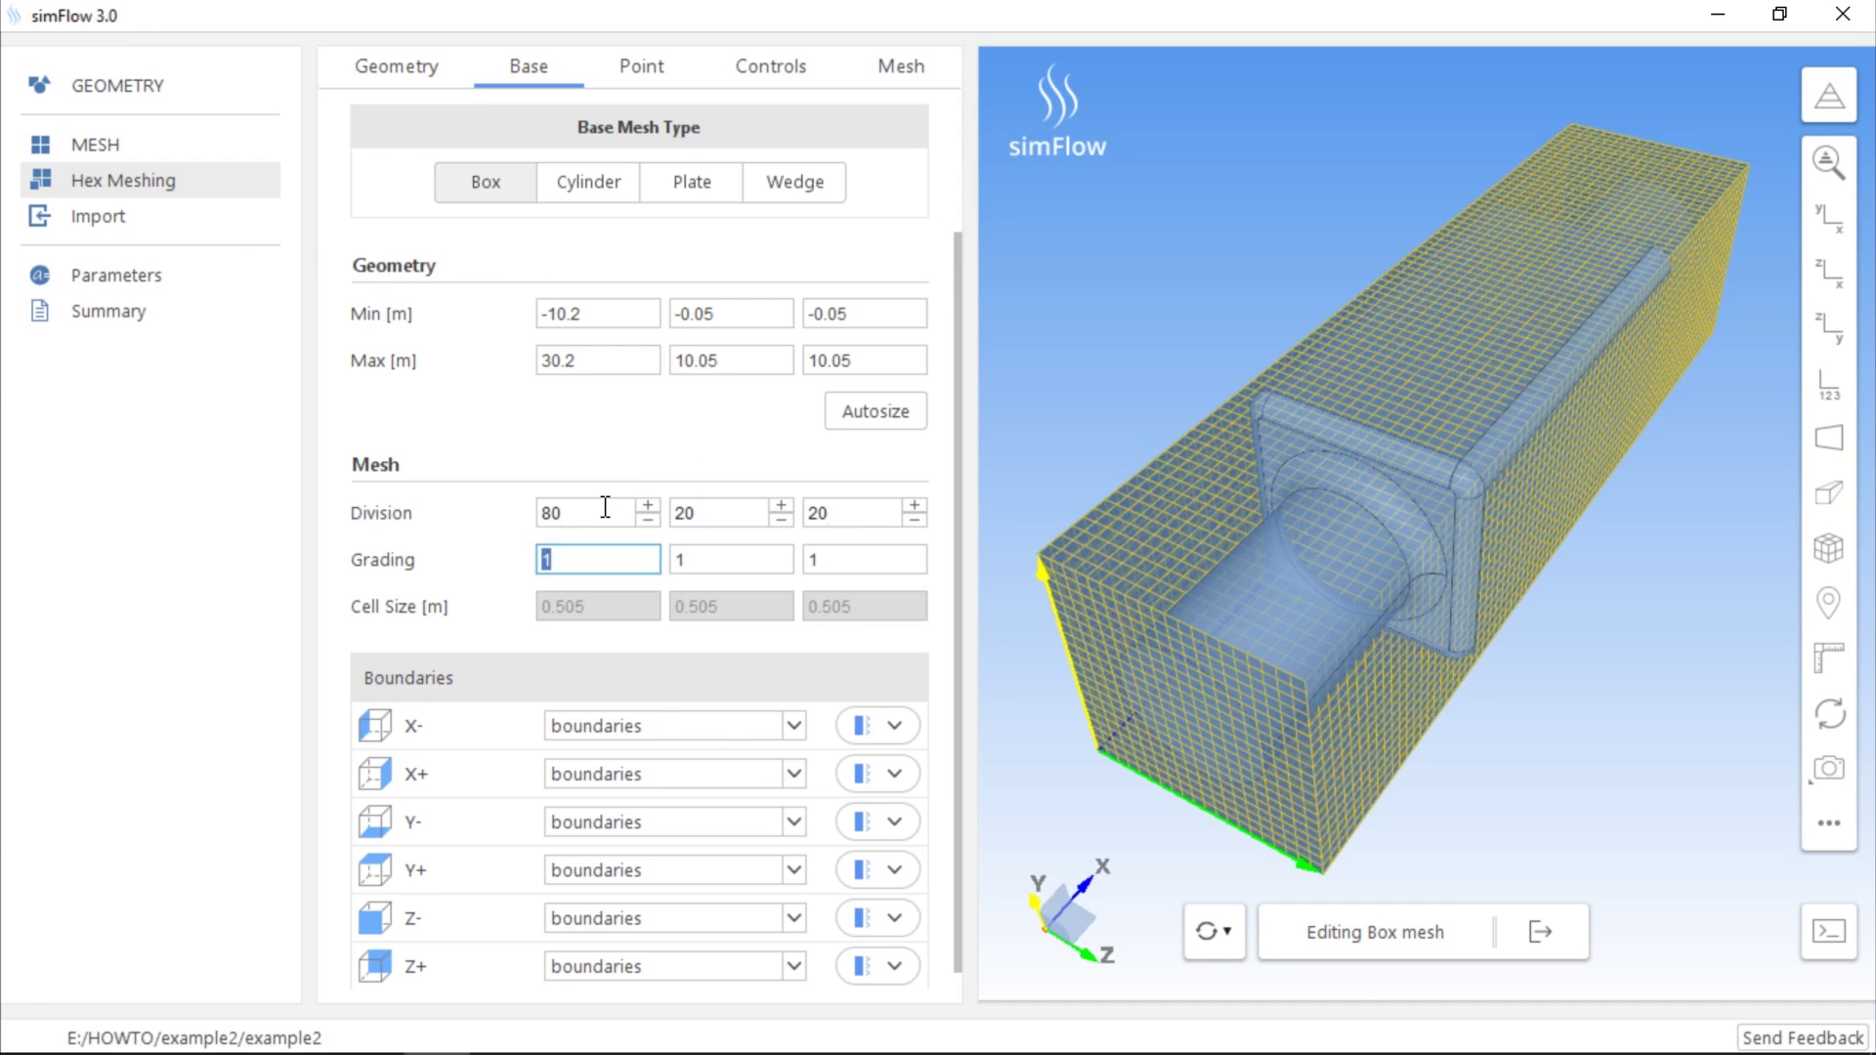
Name the box's X- face inlet and its X+ face outlet
{"action": "left_click", "coordinate": [802, 729]}
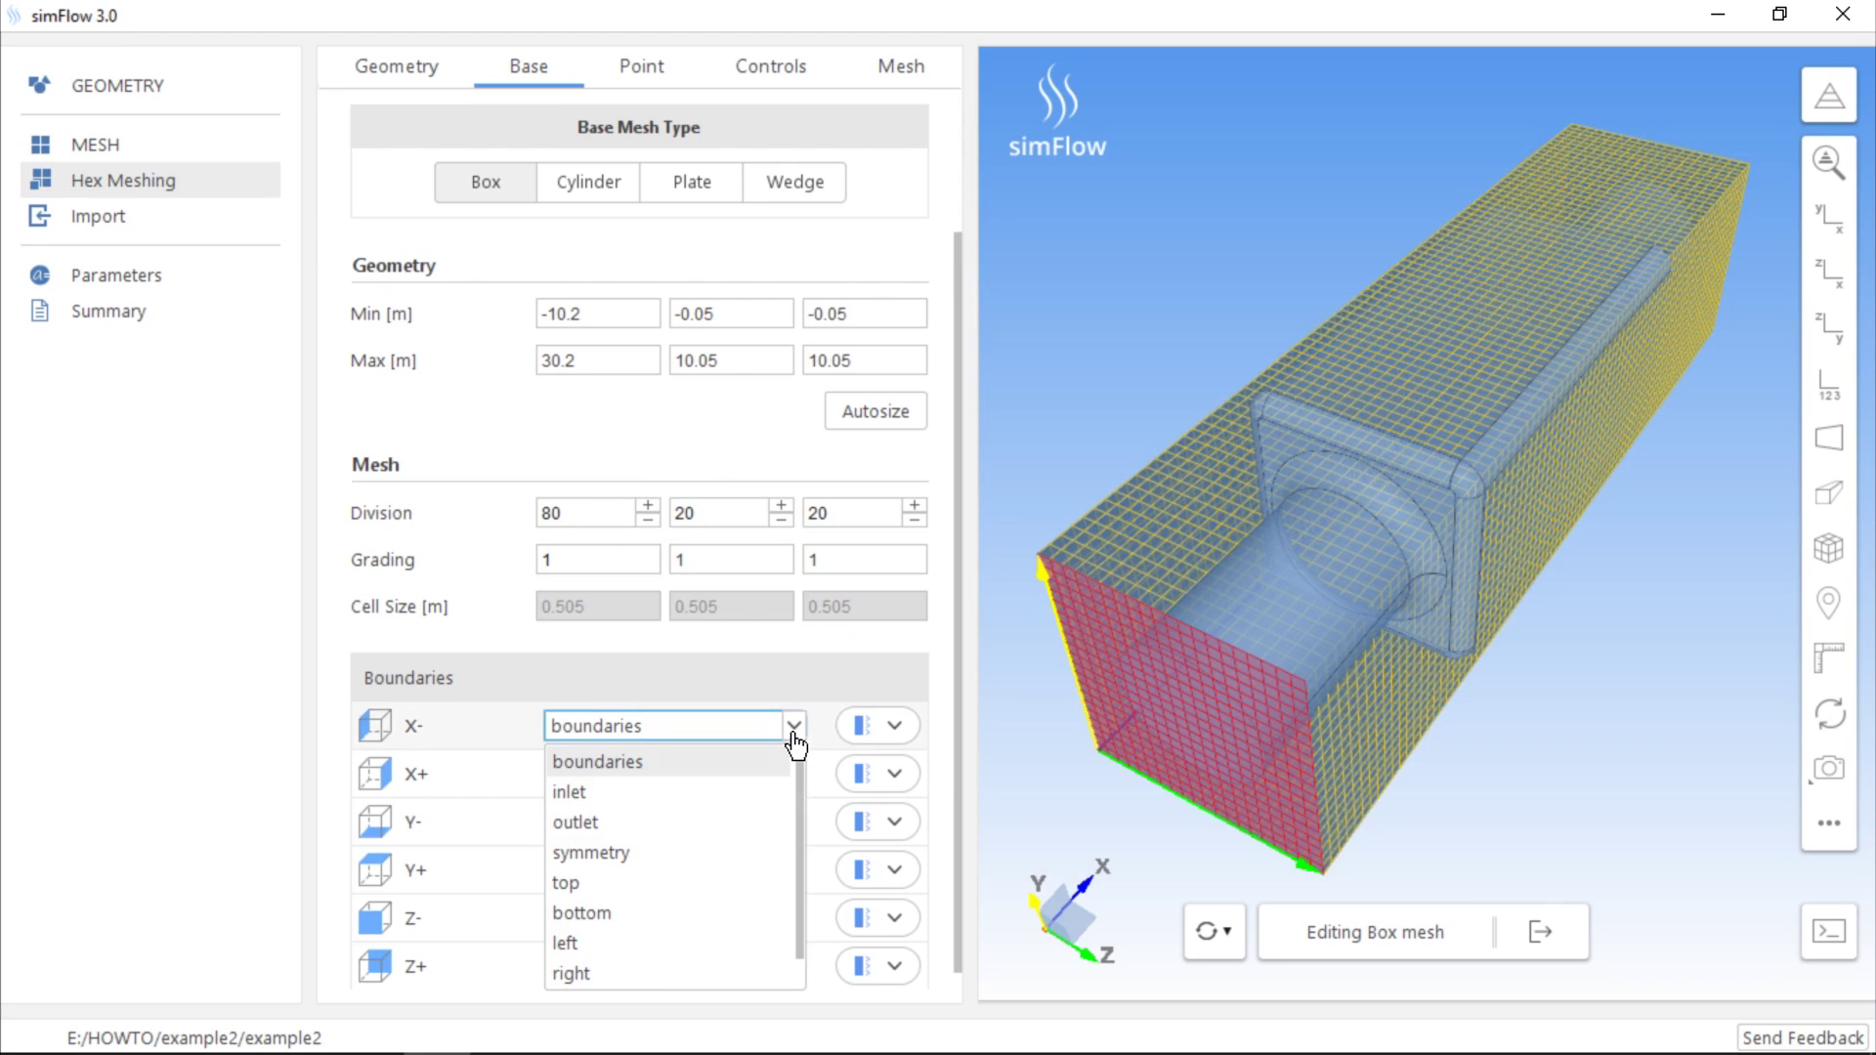
{"action": "left_click", "coordinate": [614, 795]}
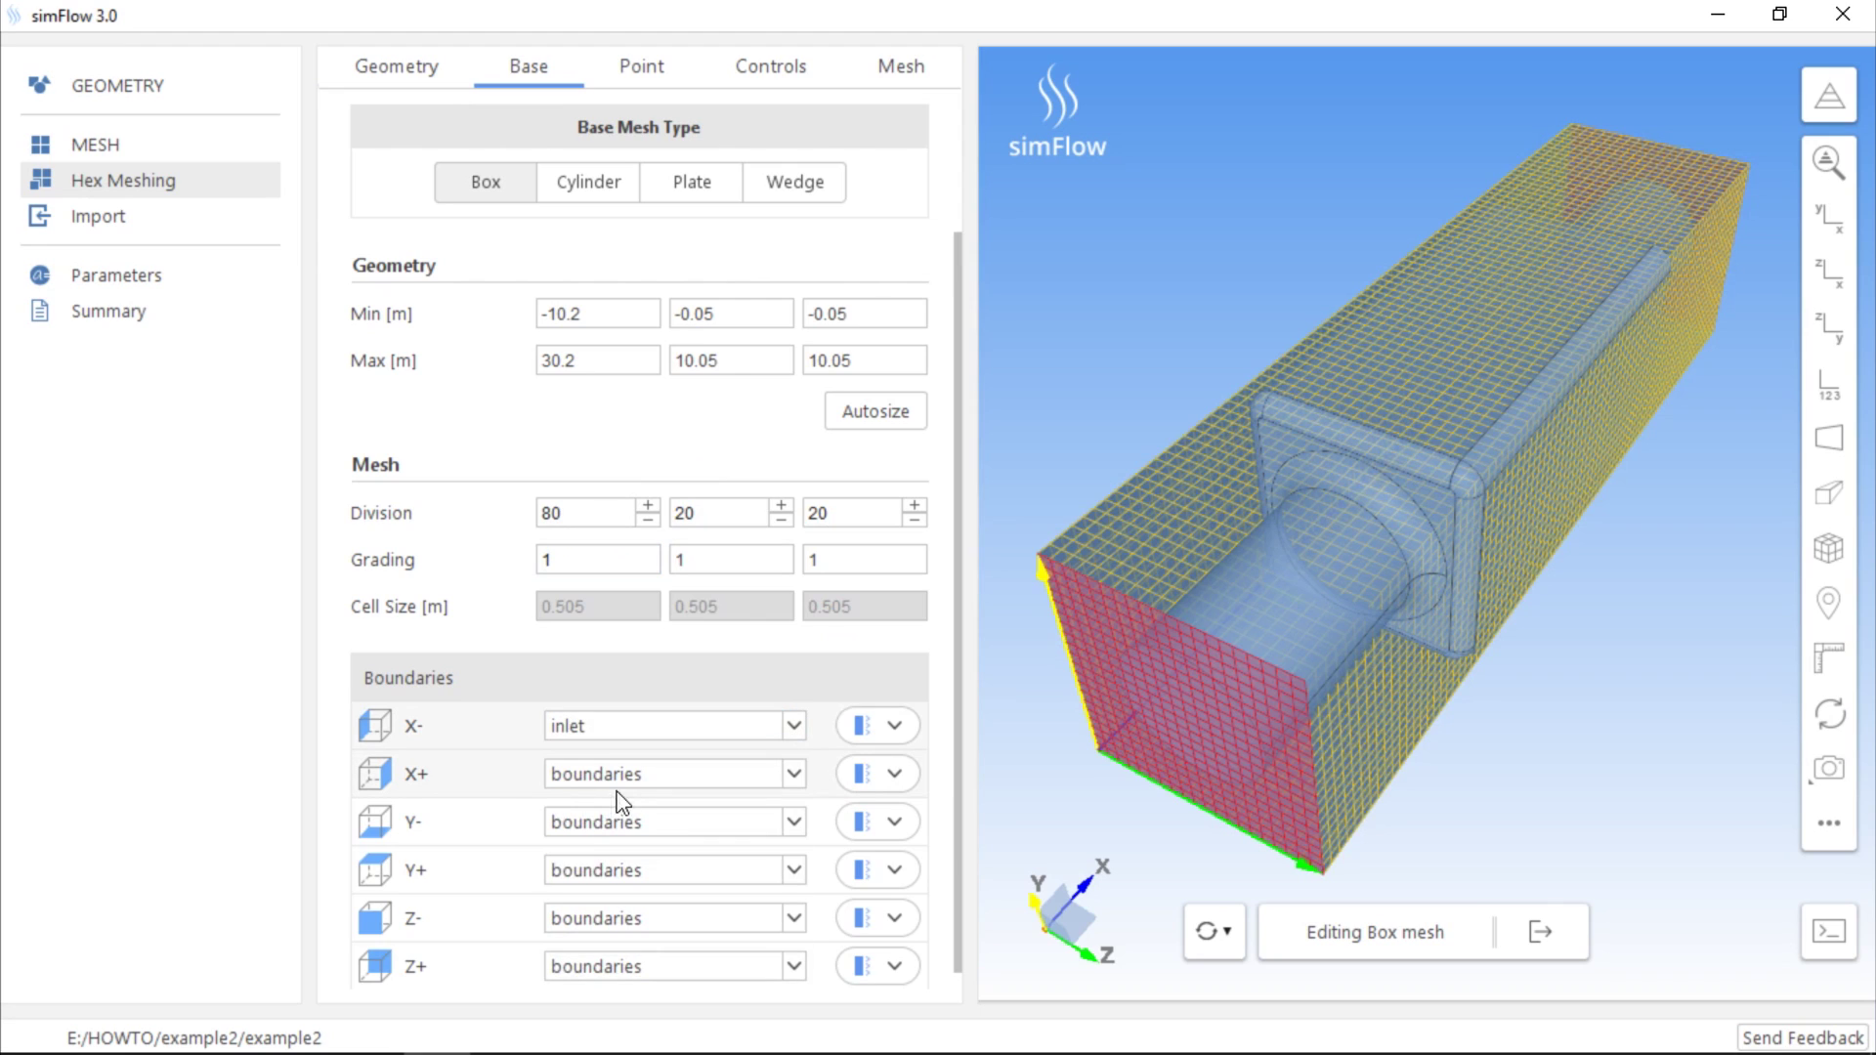
{"action": "left_click", "coordinate": [796, 779]}
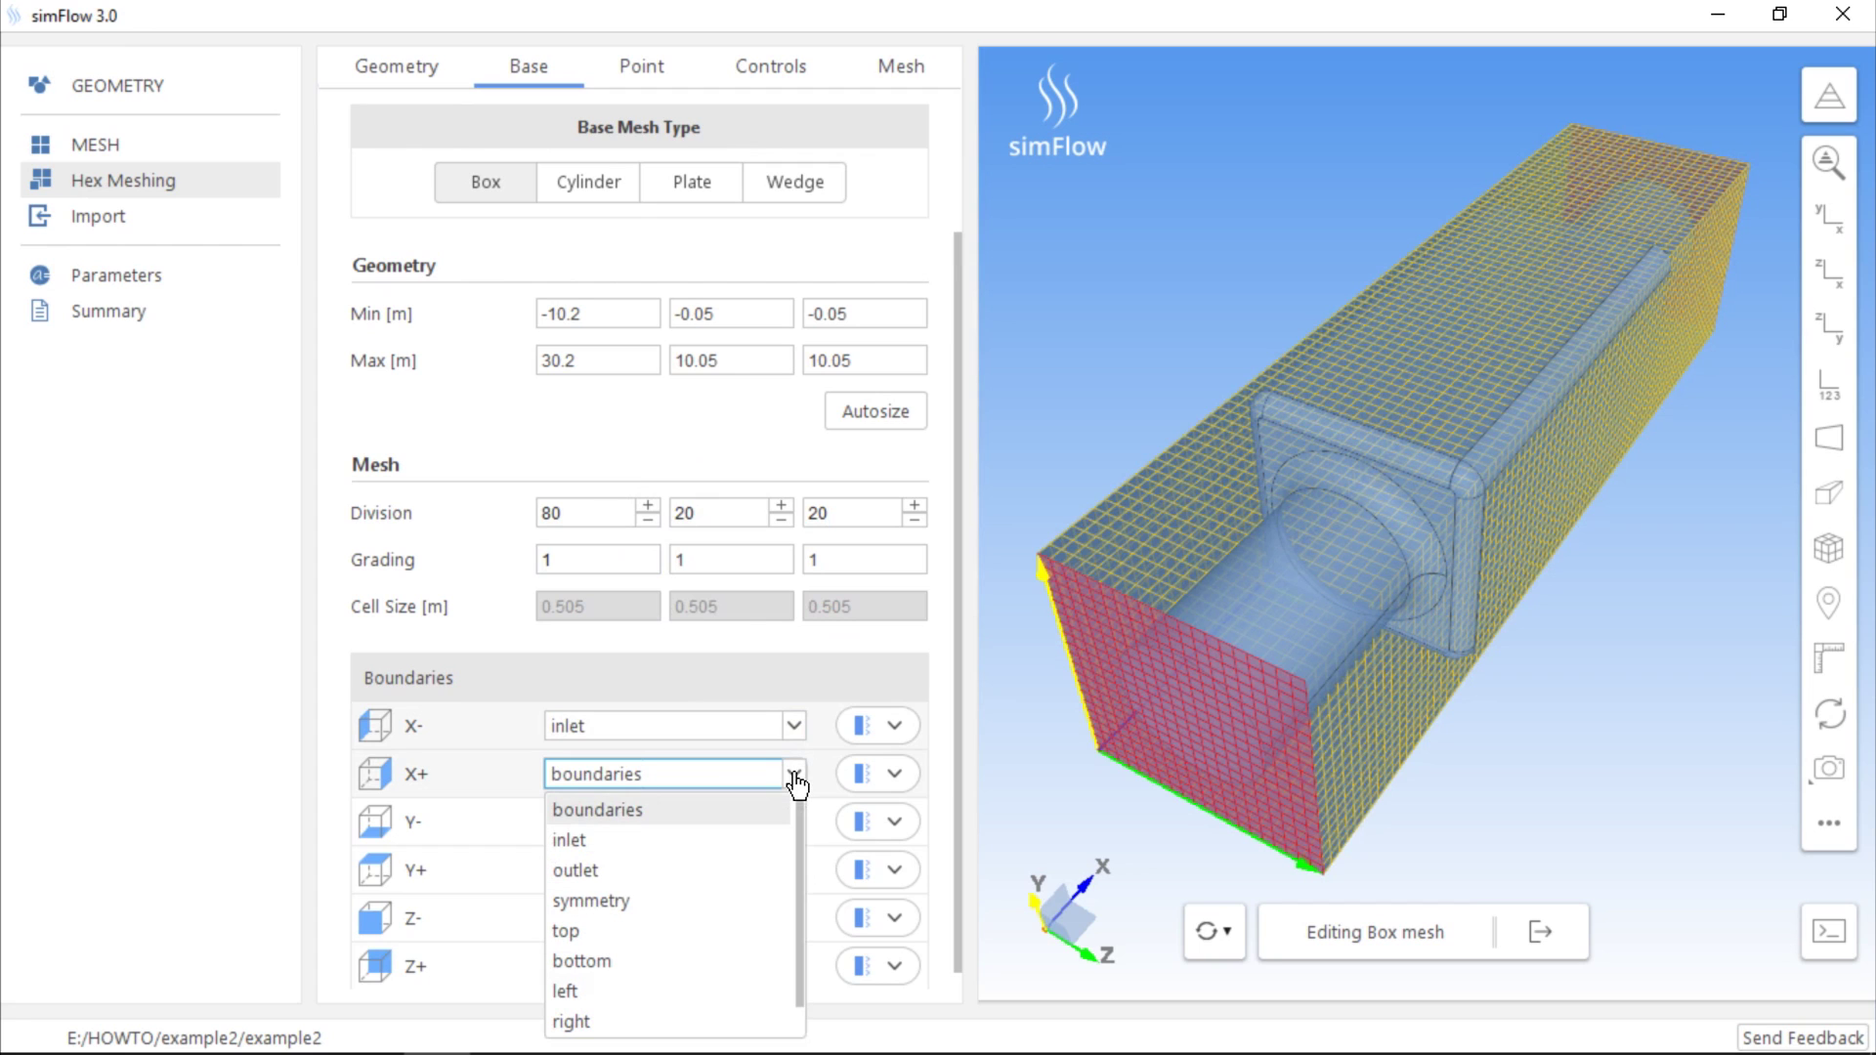
{"action": "left_click", "coordinate": [619, 869]}
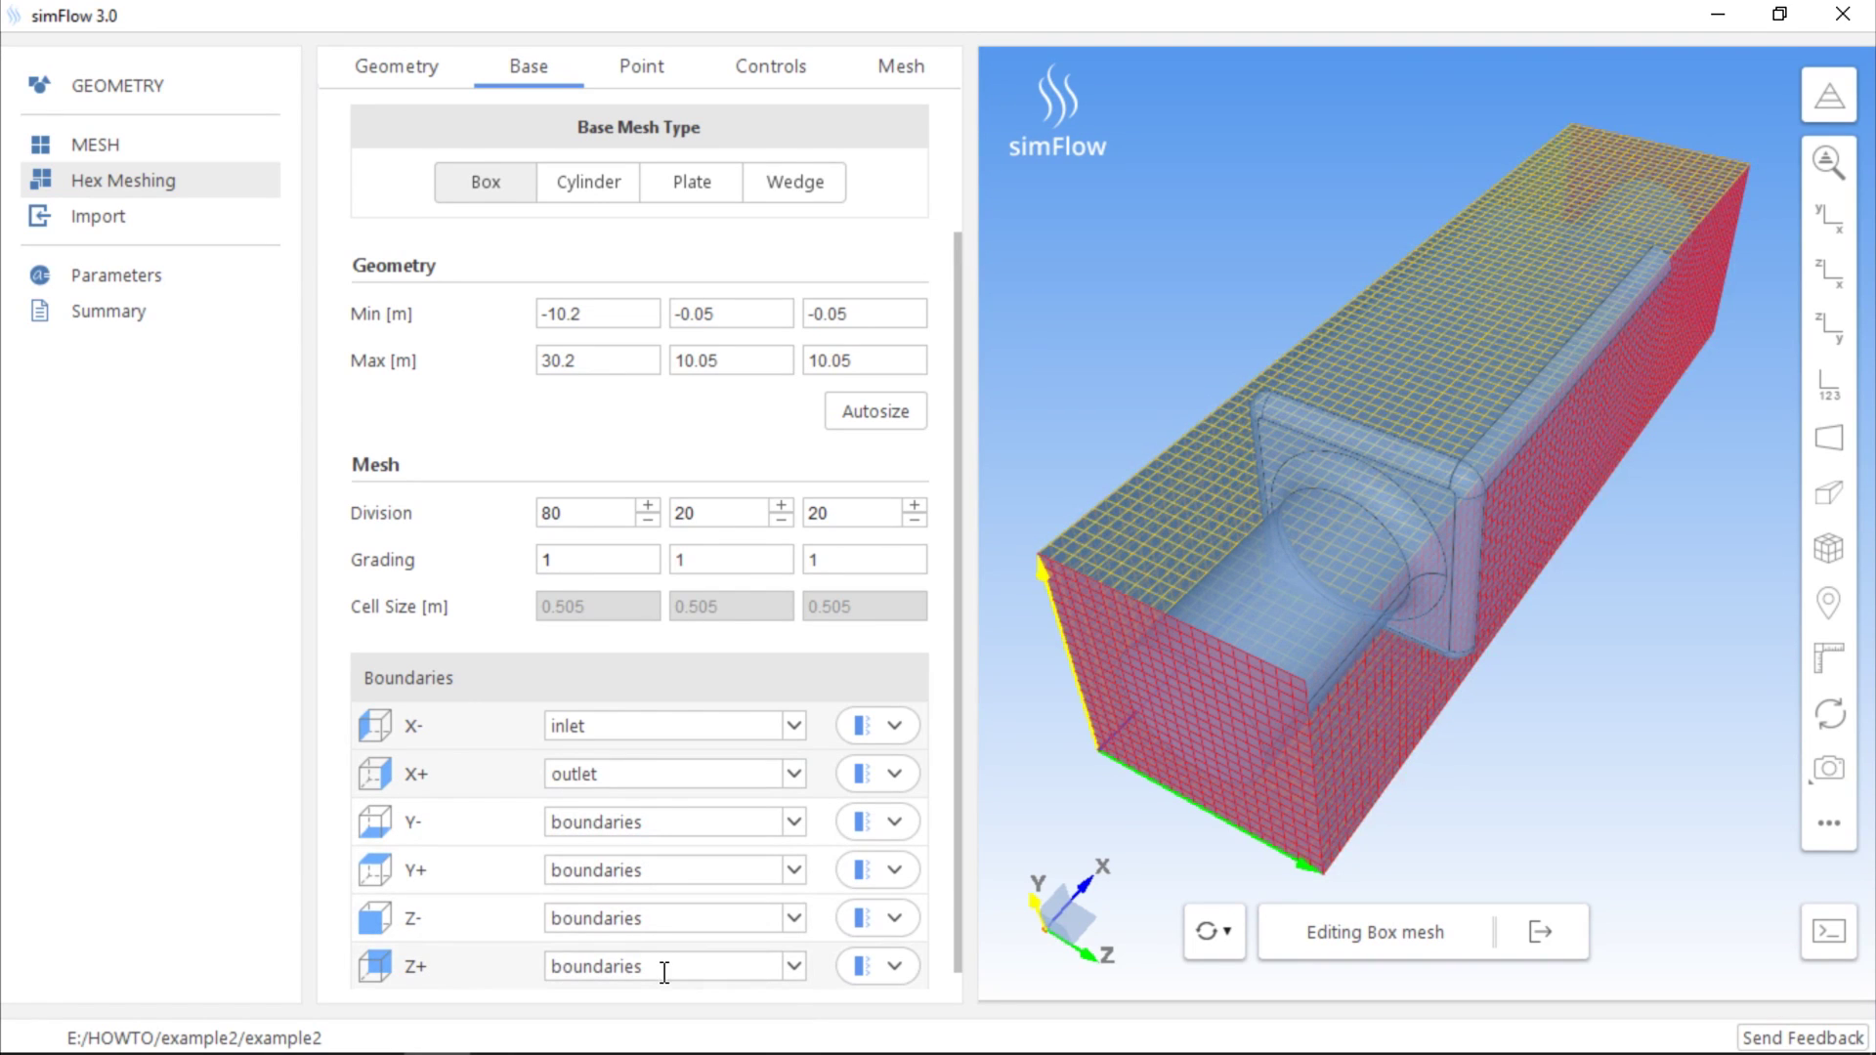
Make the Z+ face a wall and keep the X- face as a patch
{"action": "left_click", "coordinate": [895, 969]}
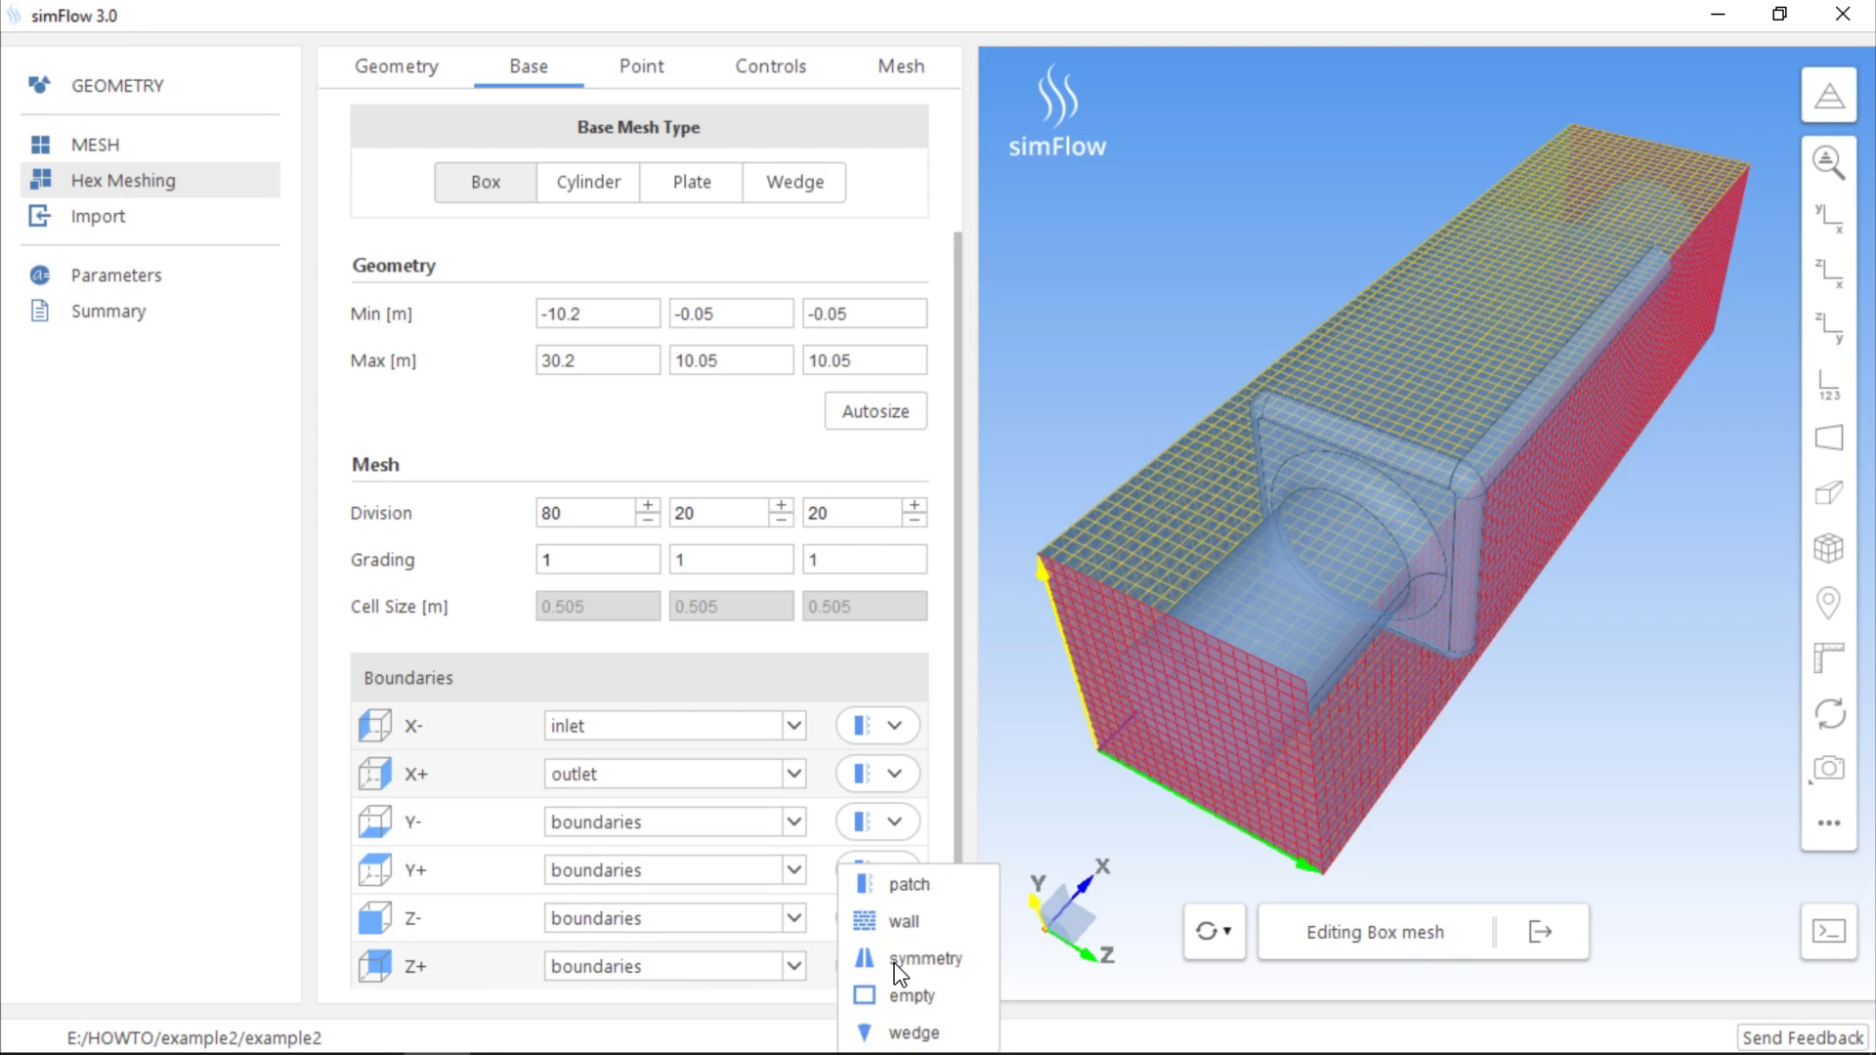
{"action": "left_click", "coordinate": [926, 922]}
{"action": "left_click", "coordinate": [901, 733]}
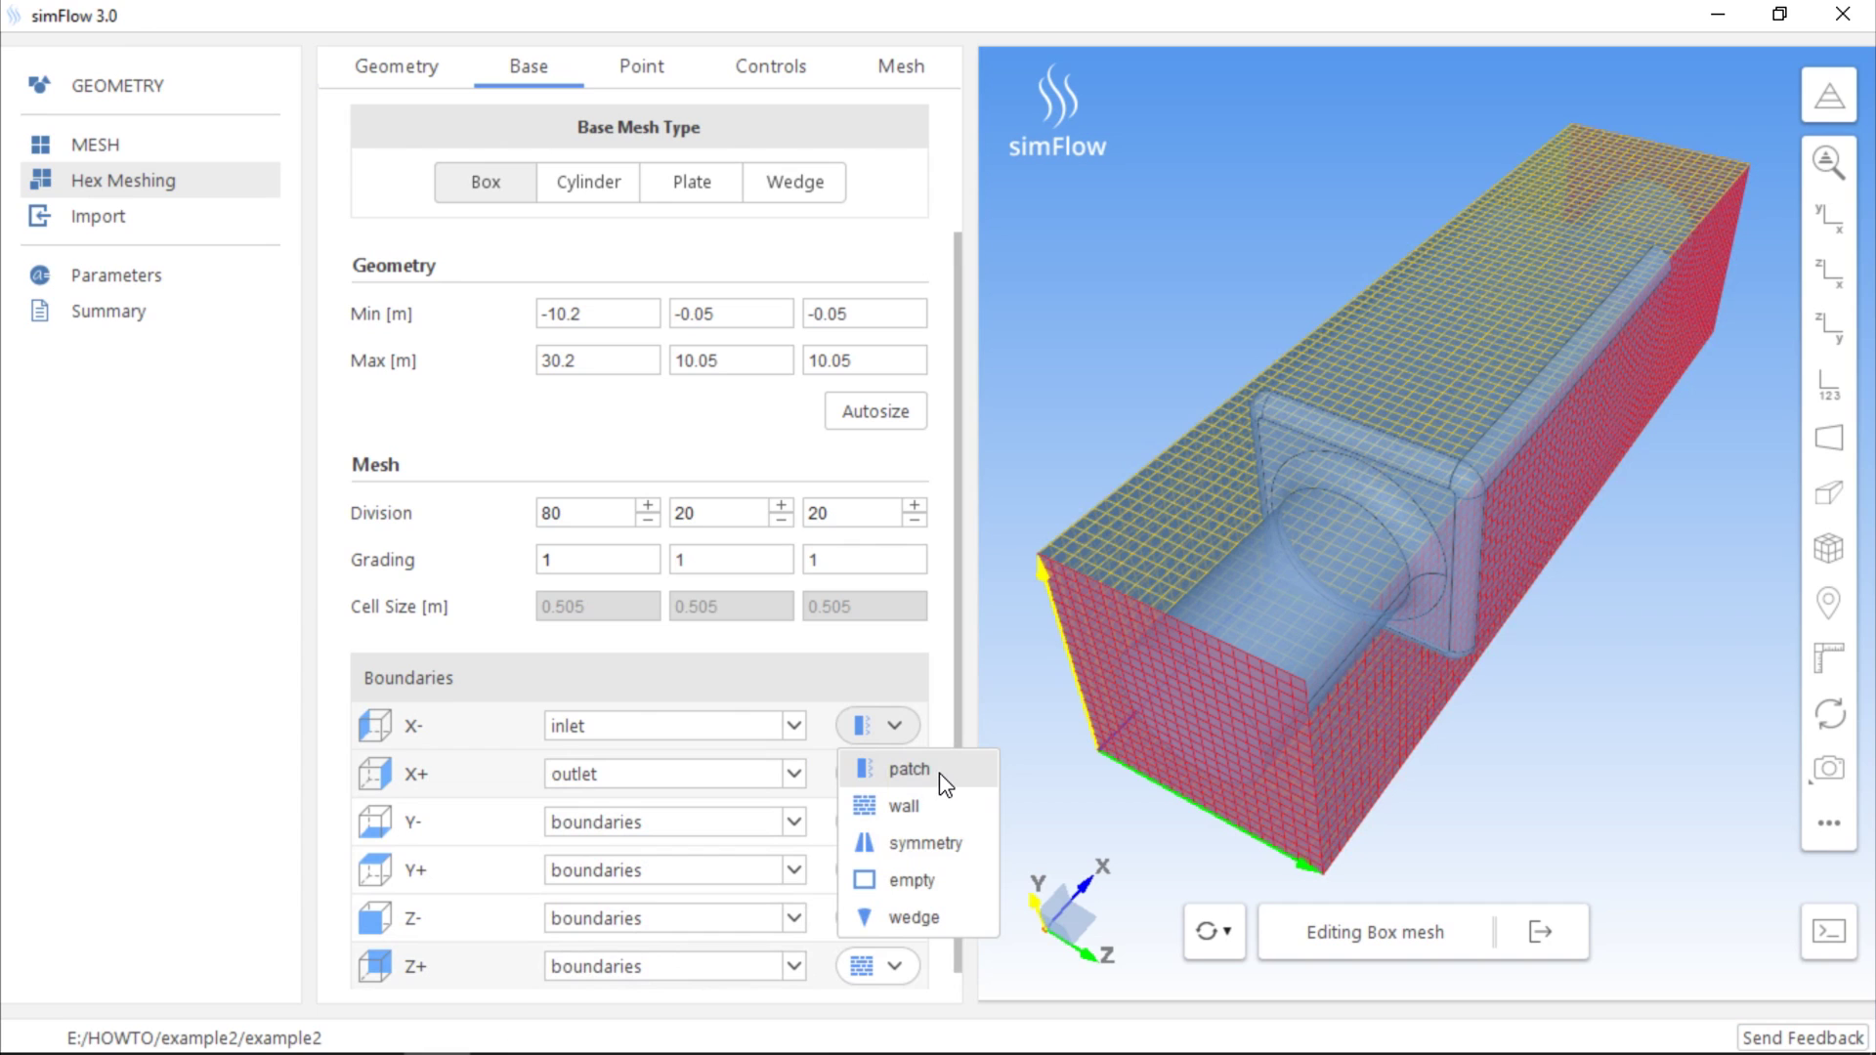
{"action": "left_click", "coordinate": [940, 772]}
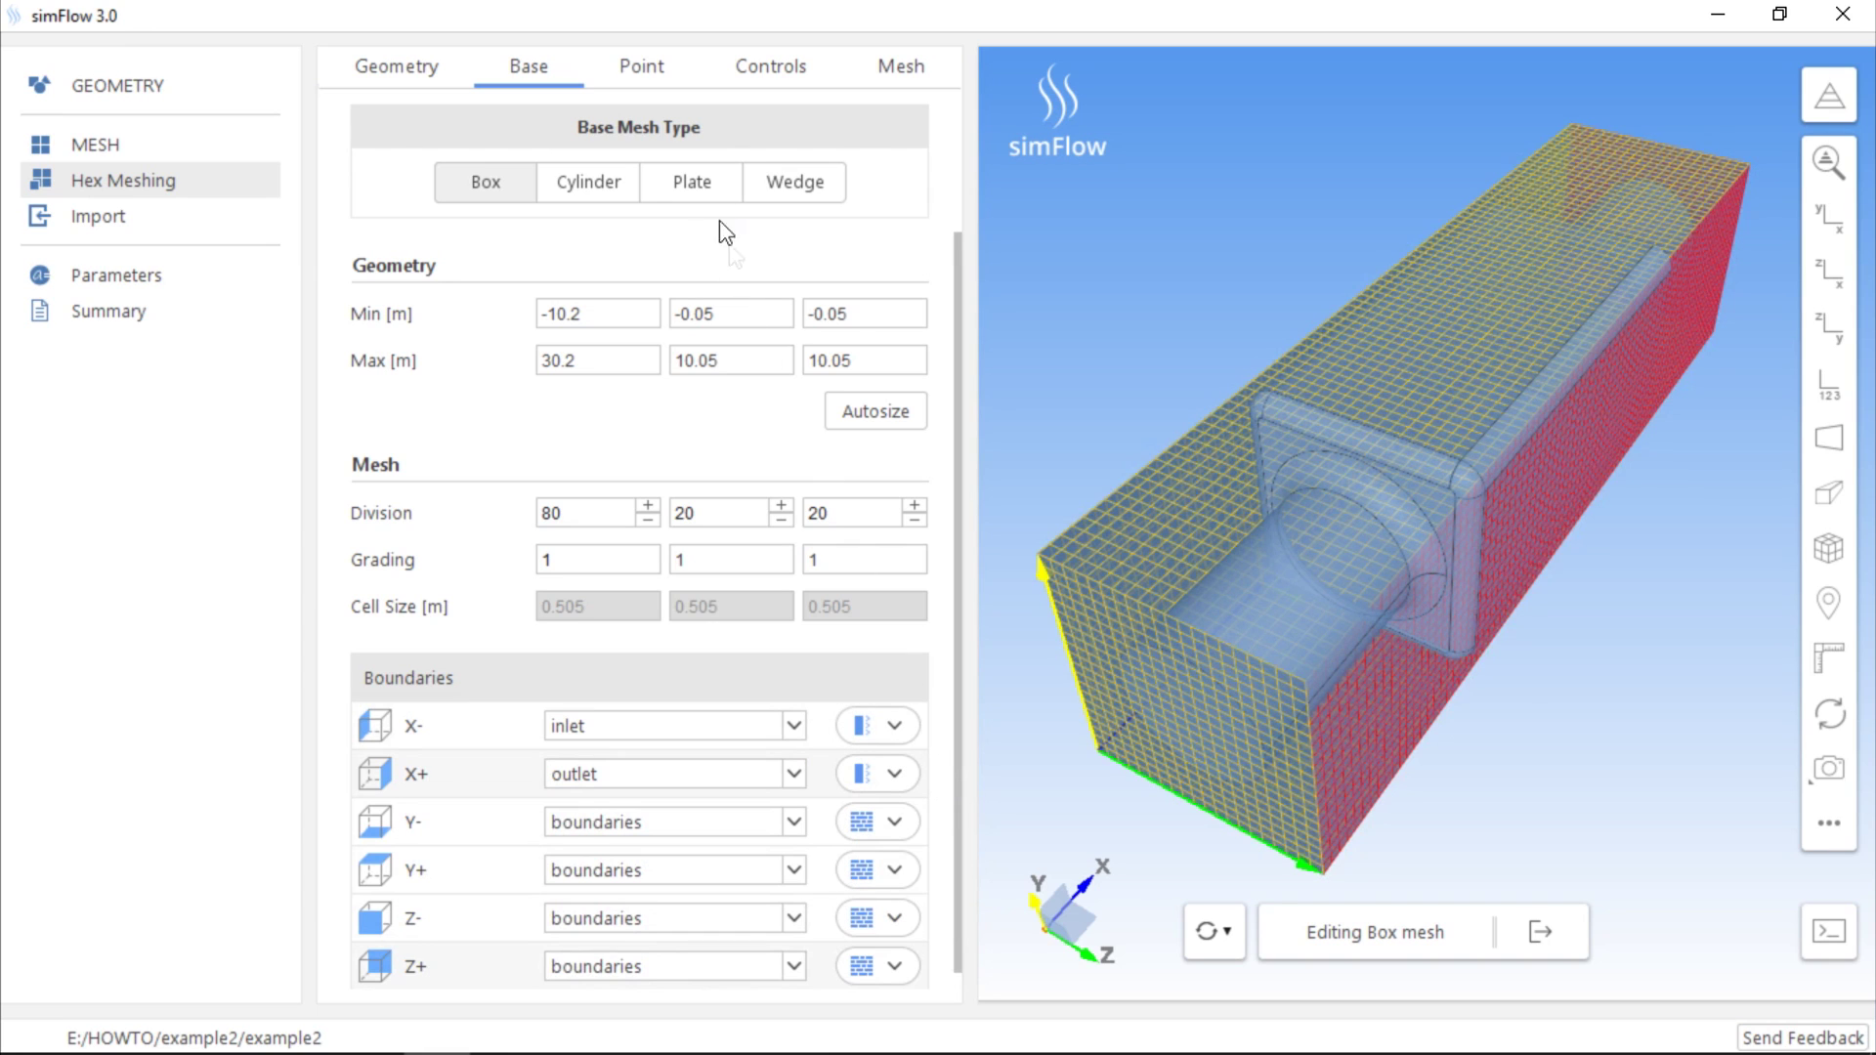
Move the material point to 7.3, 5.9, 5 by dragging its gizmo arrows
{"action": "left_click", "coordinate": [647, 70]}
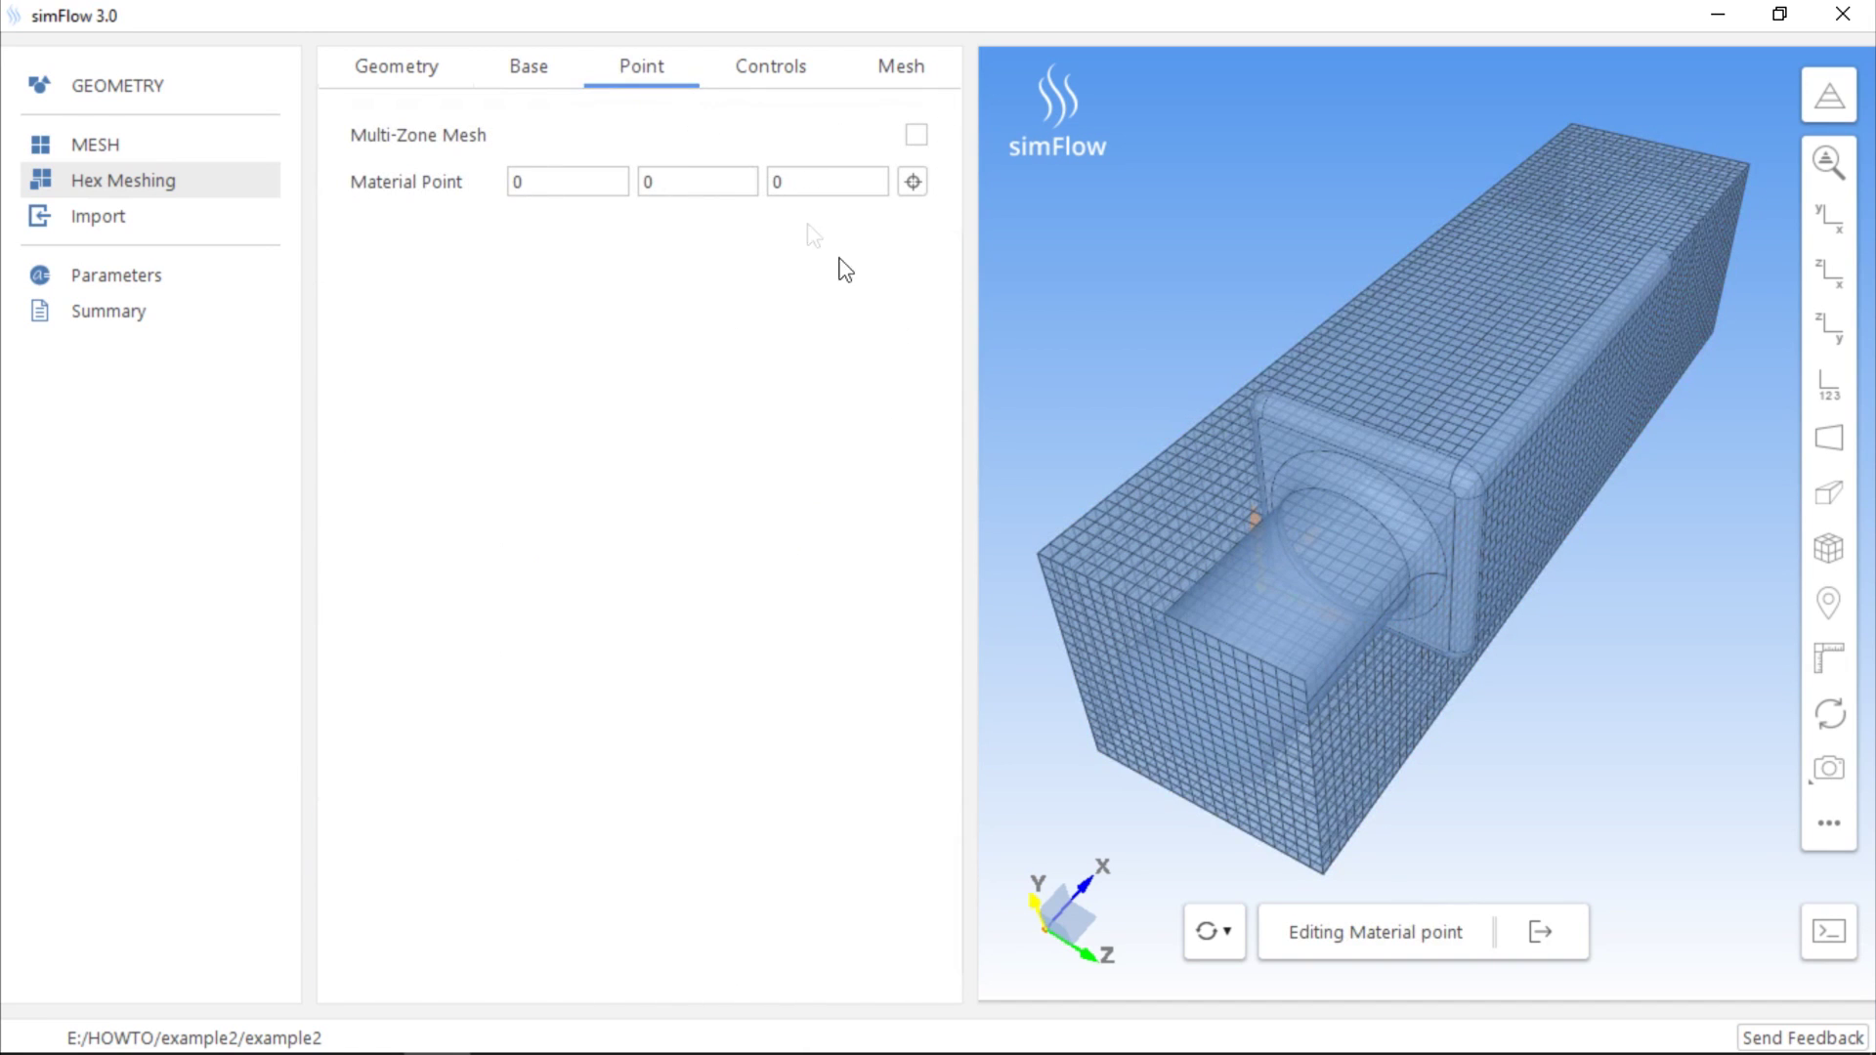
{"action": "left_click_drag", "start_coordinate": [1047, 495], "coordinate": [1245, 483]}
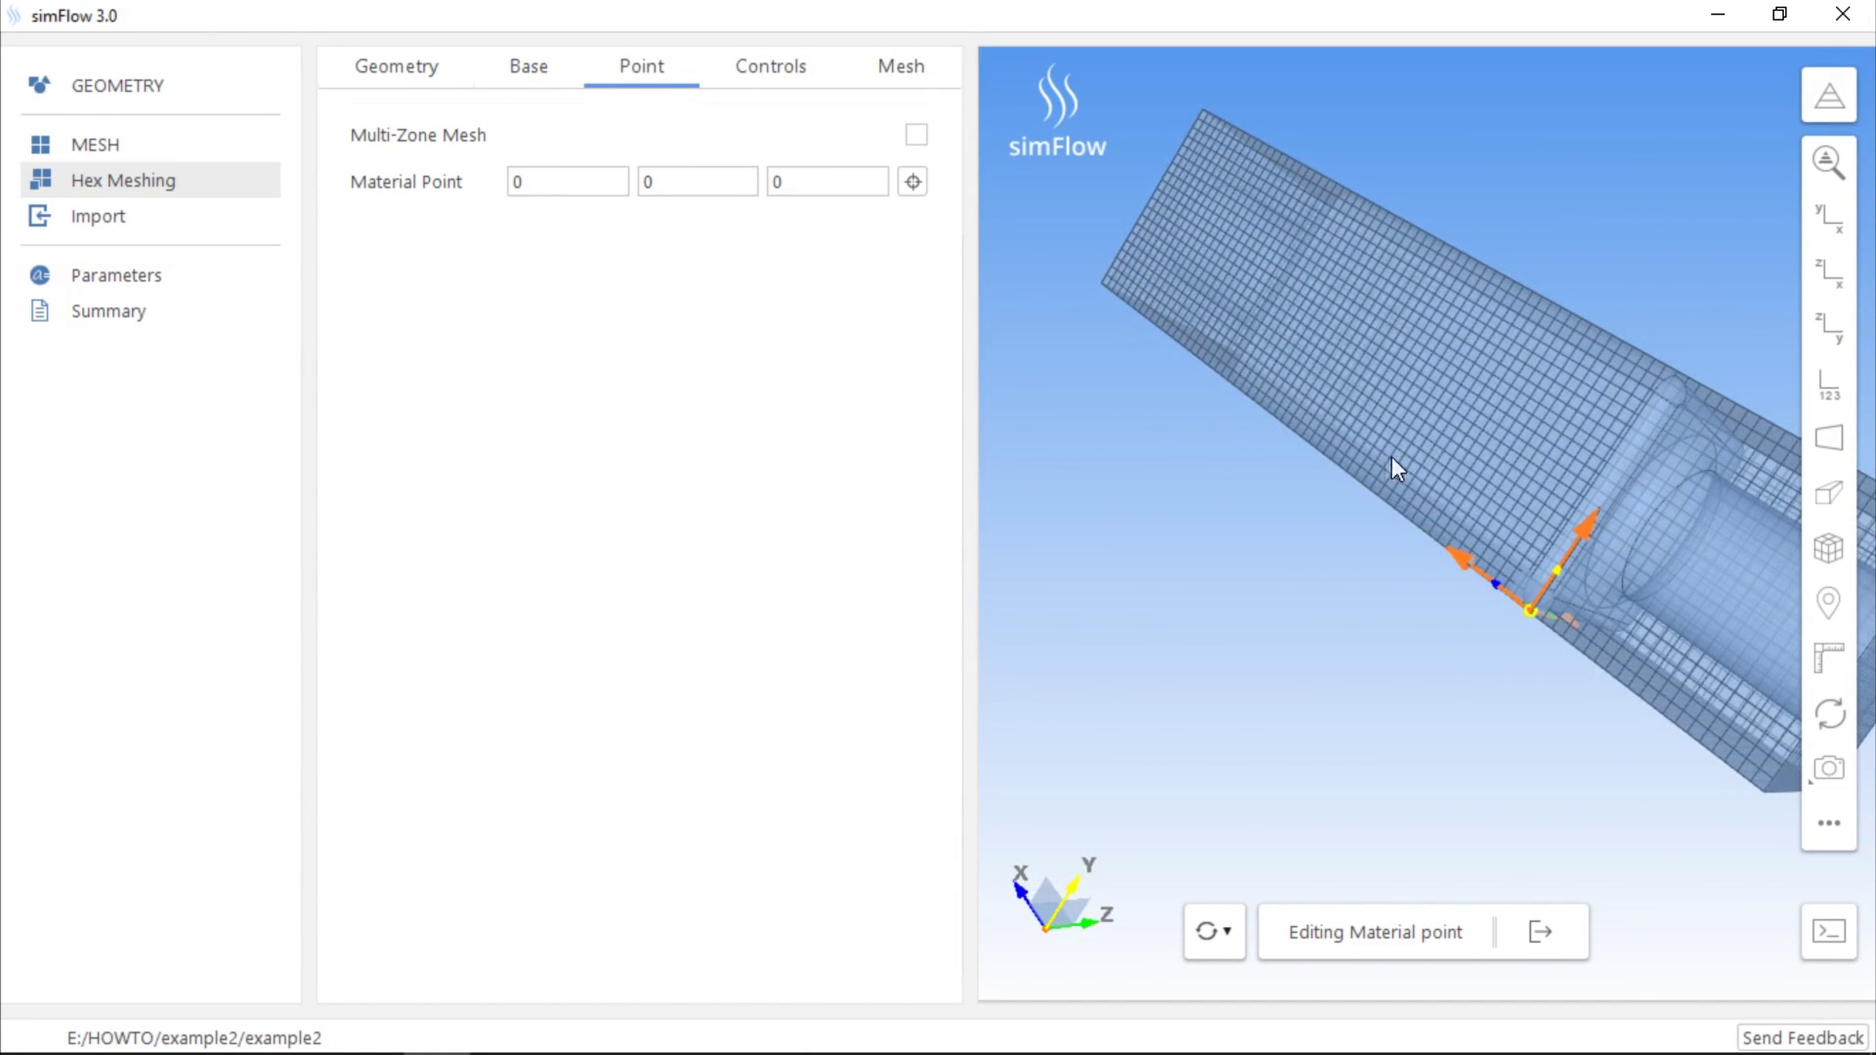
{"action": "middle_click_drag", "start_coordinate": [1392, 456], "coordinate": [1263, 476]}
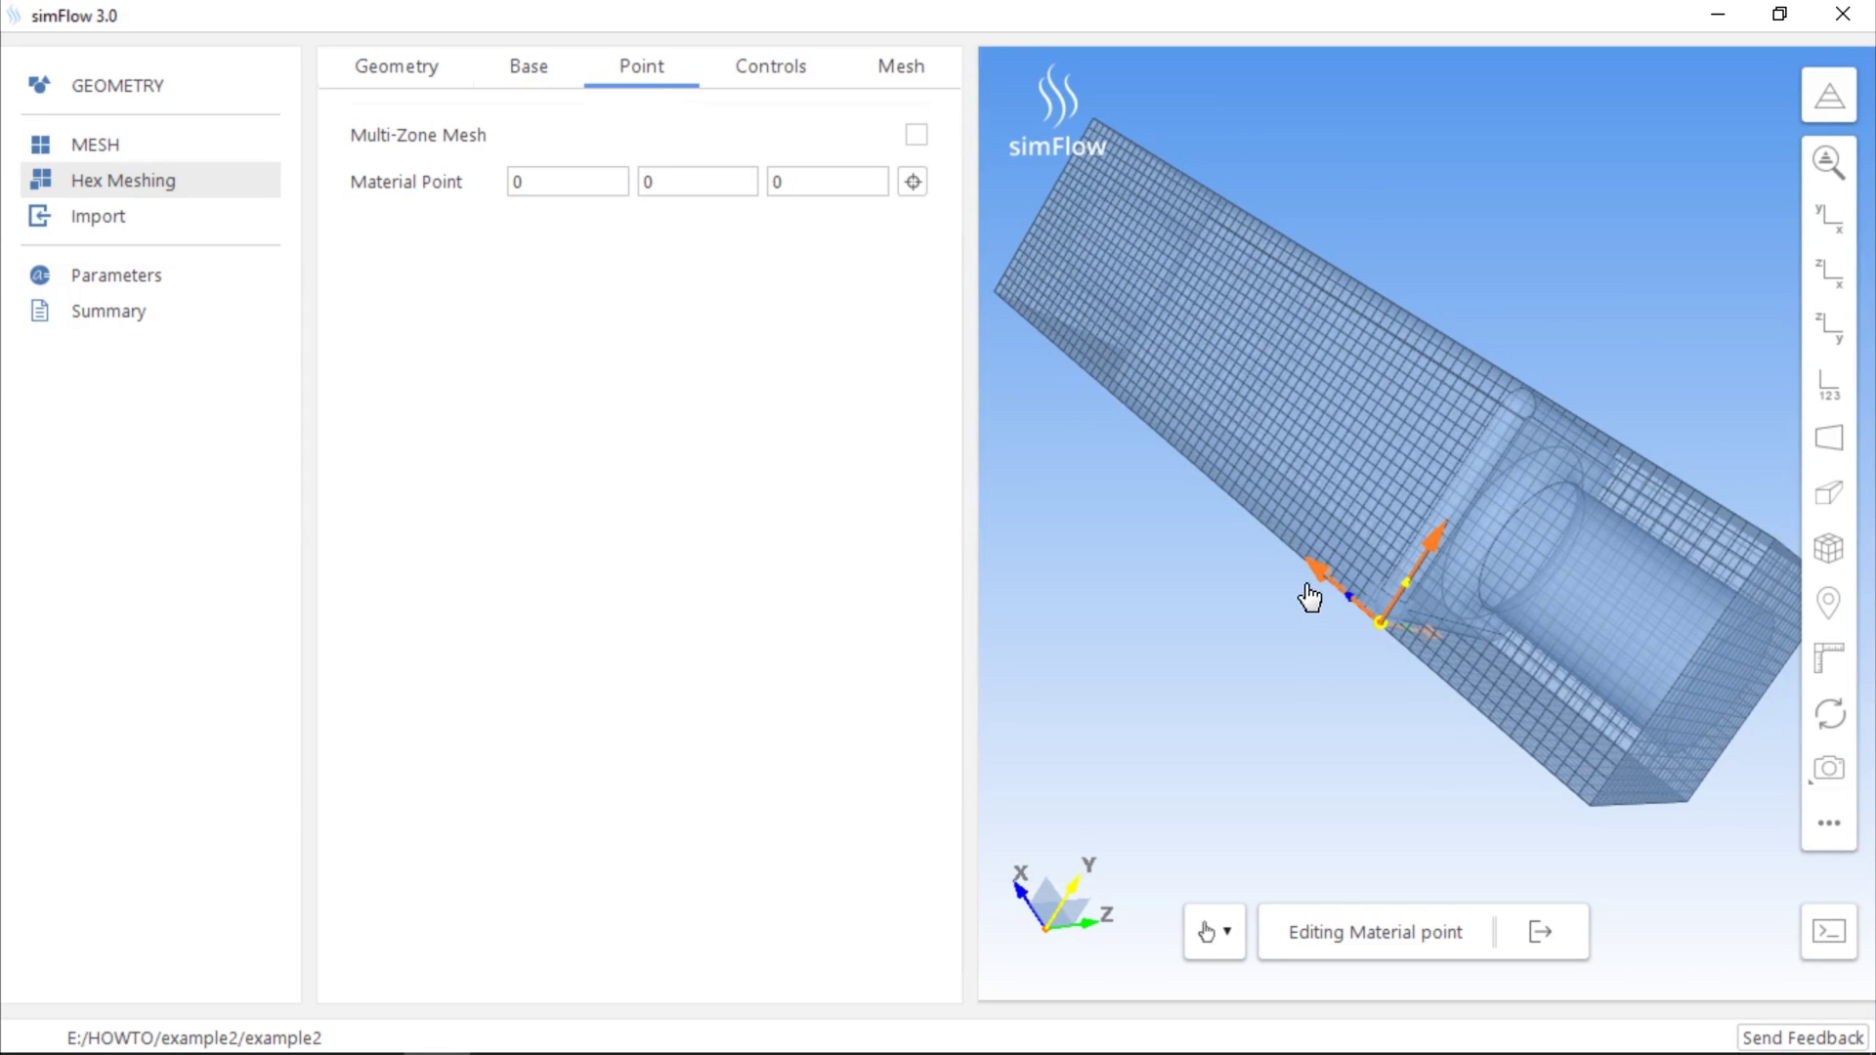
{"action": "left_click_drag", "start_coordinate": [1312, 582], "coordinate": [1190, 461]}
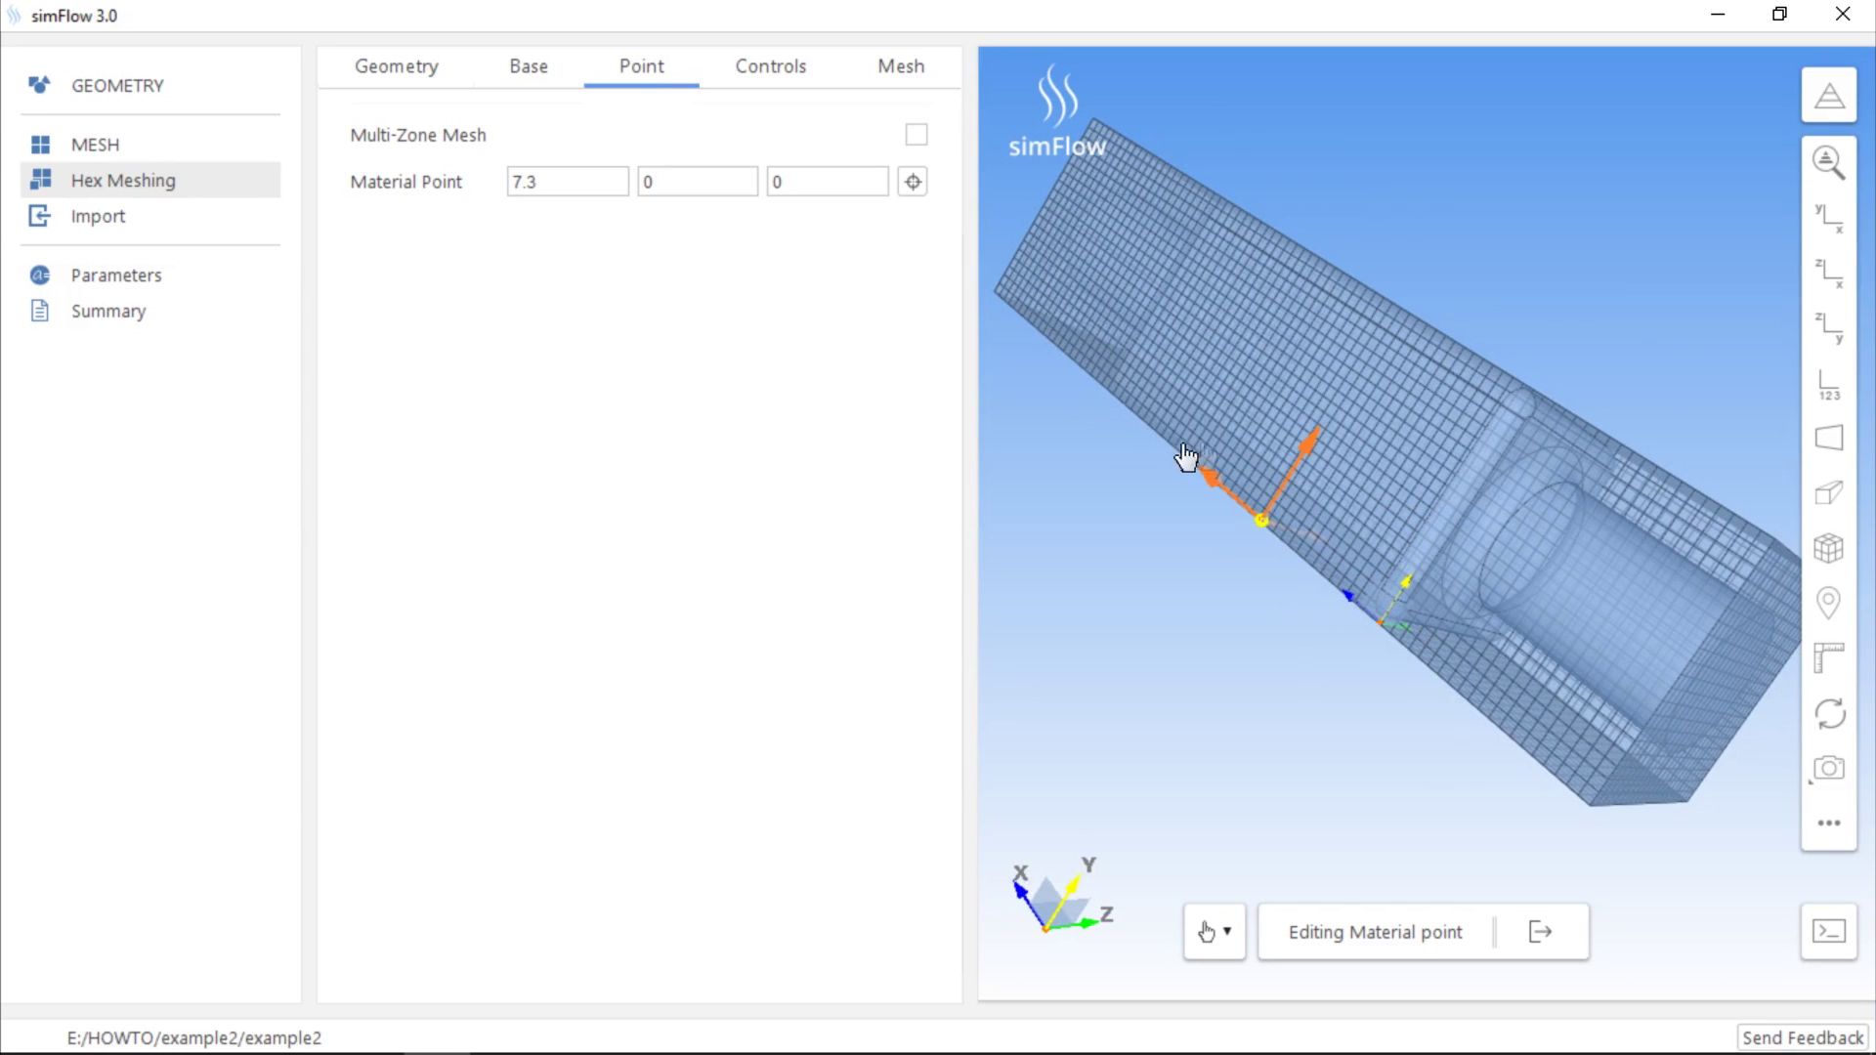
{"action": "left_click_drag", "start_coordinate": [1302, 444], "coordinate": [1476, 472]}
Start hex mesh generation for the catalytic converter
{"action": "left_click_drag", "start_coordinate": [1530, 587], "coordinate": [1349, 473]}
{"action": "middle_click_drag", "start_coordinate": [1349, 473], "coordinate": [1446, 489]}
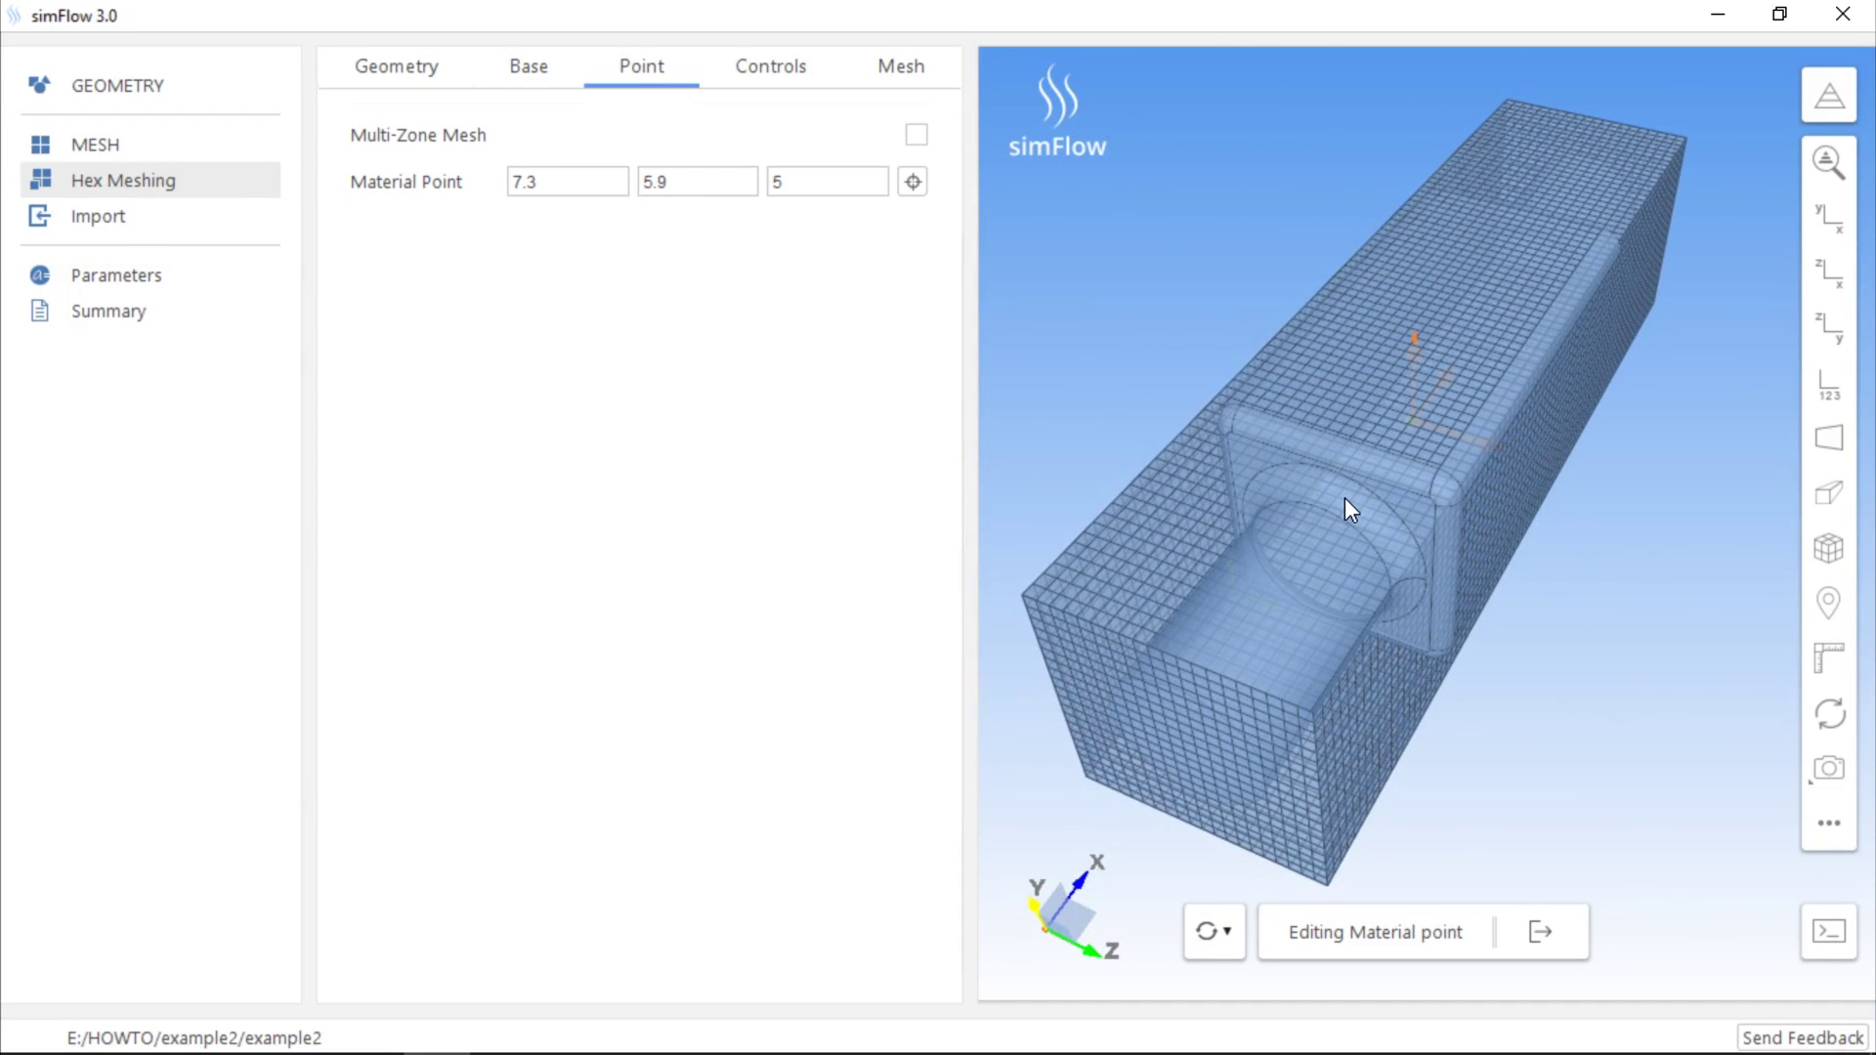
{"action": "left_click", "coordinate": [914, 70]}
{"action": "left_click", "coordinate": [840, 337]}
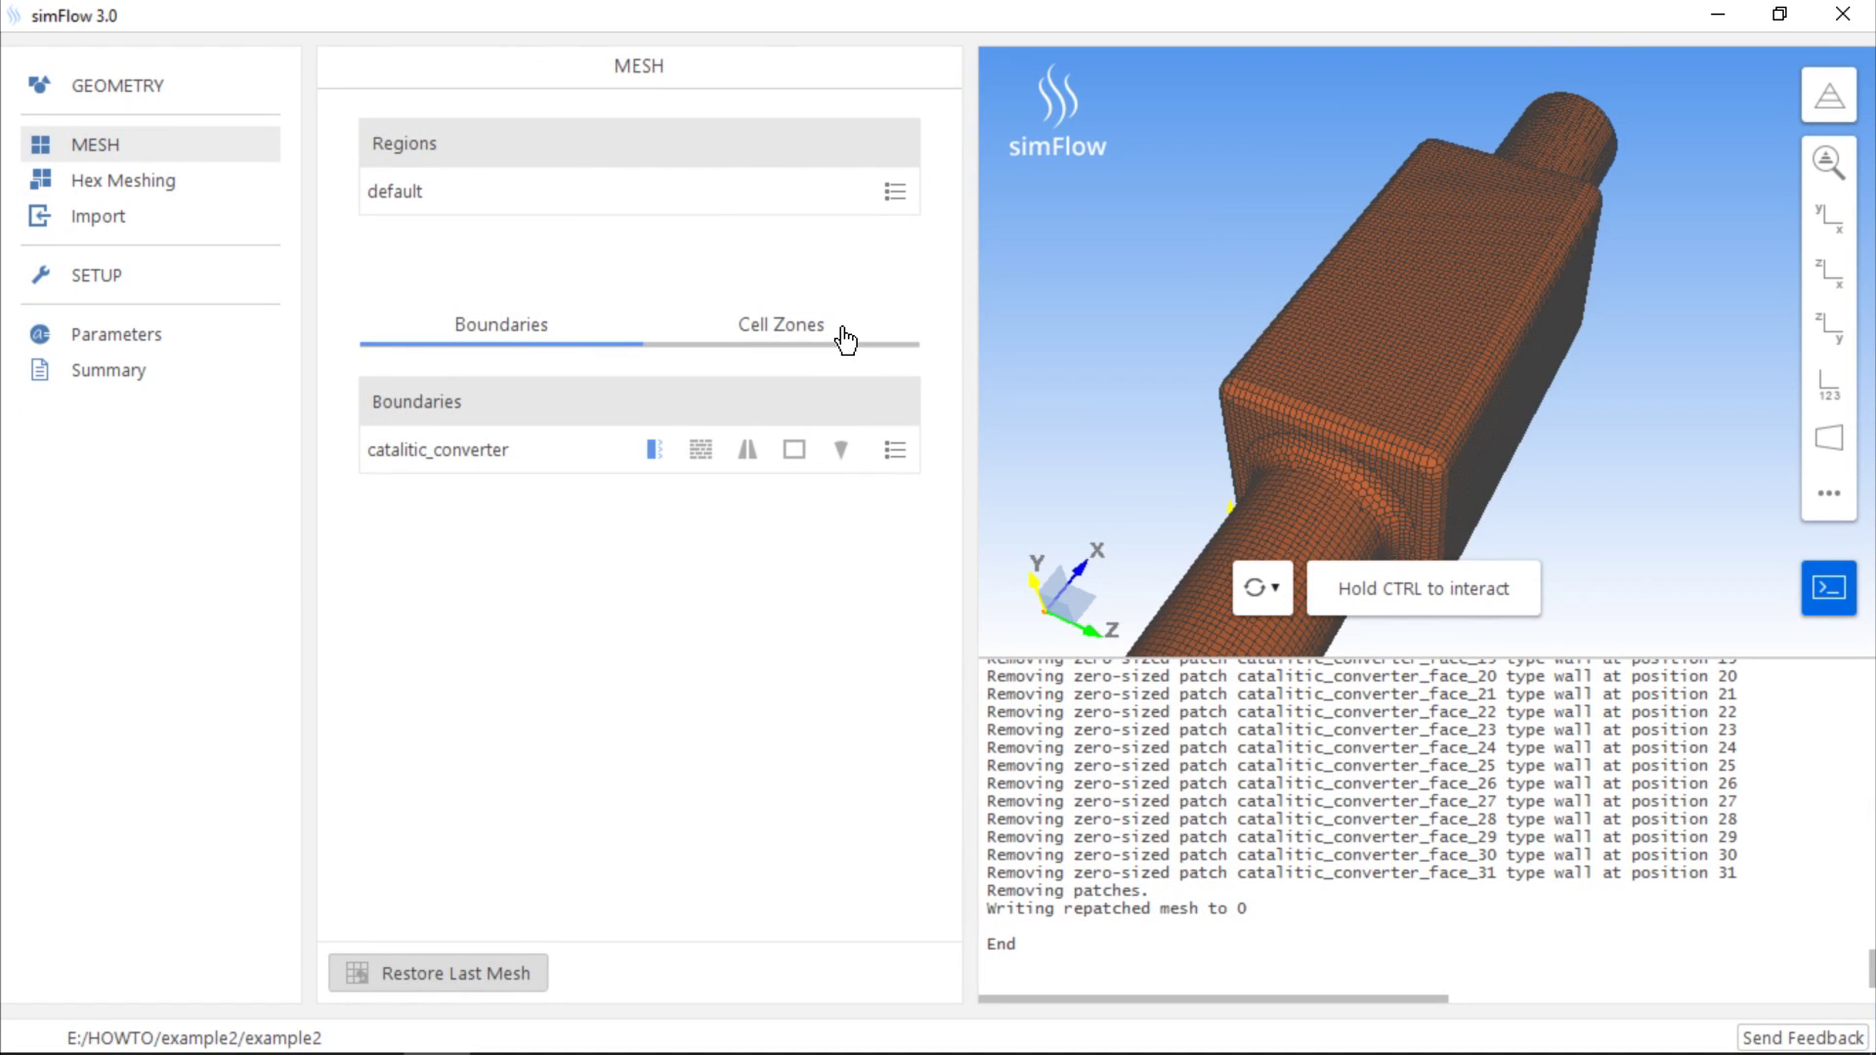
Orbit the finished mesh so the cylinder end faces forward to inspect it
{"action": "left_click_drag", "start_coordinate": [1562, 478], "coordinate": [1530, 391]}
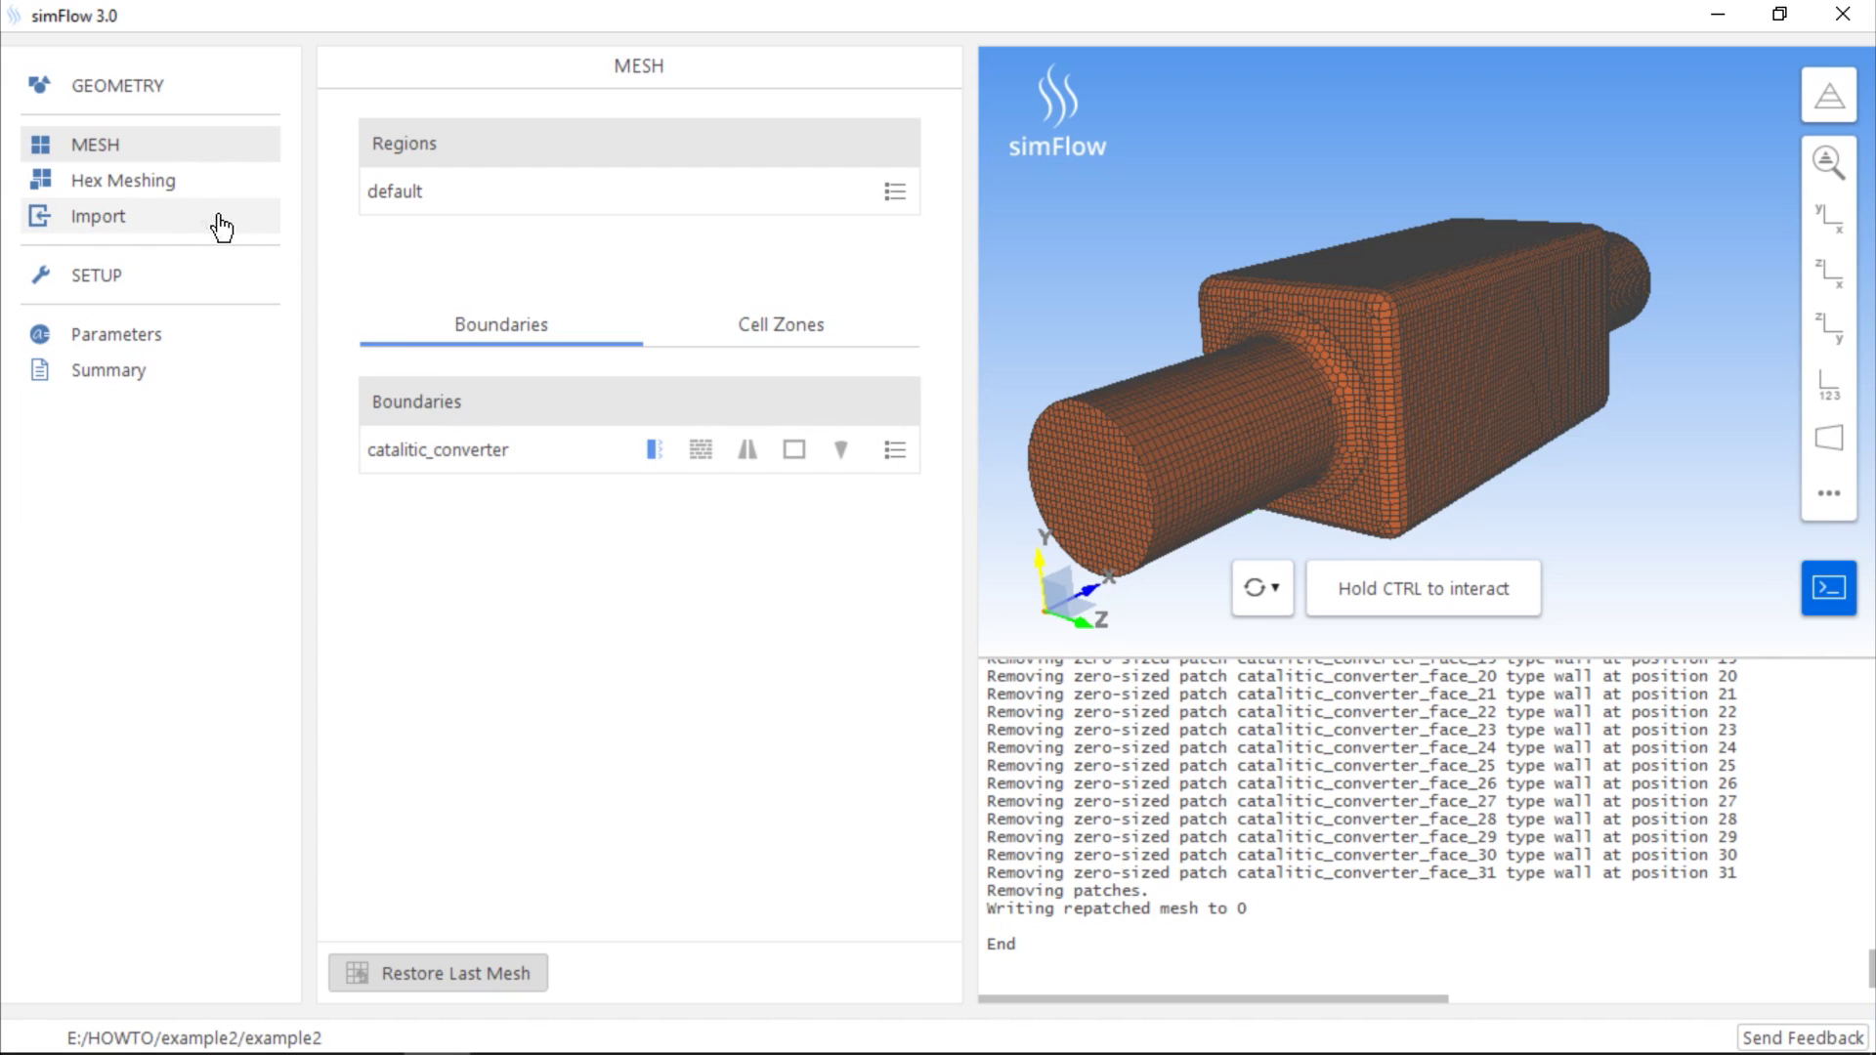
Pick a new material point on the converter's end face in the Point settings
{"action": "left_click", "coordinate": [174, 188]}
{"action": "left_click", "coordinate": [637, 70]}
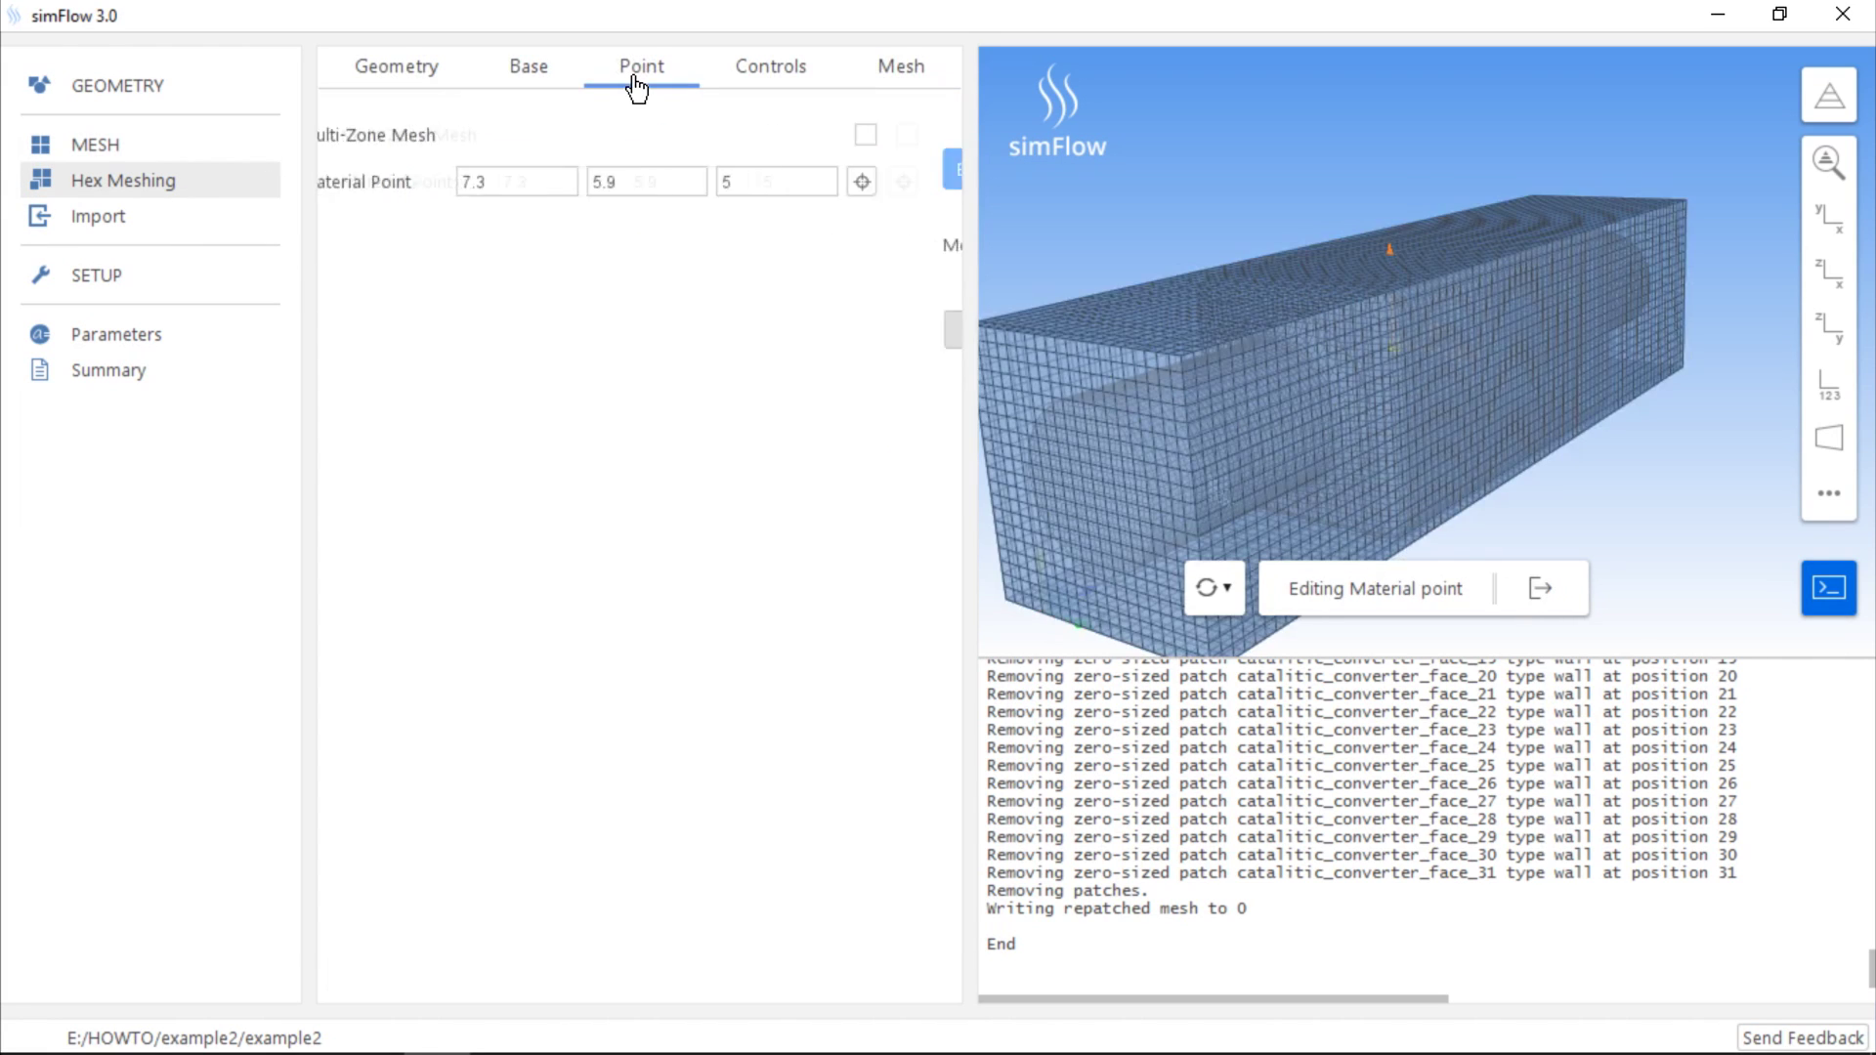
{"action": "left_click_drag", "start_coordinate": [1143, 391], "coordinate": [1224, 416]}
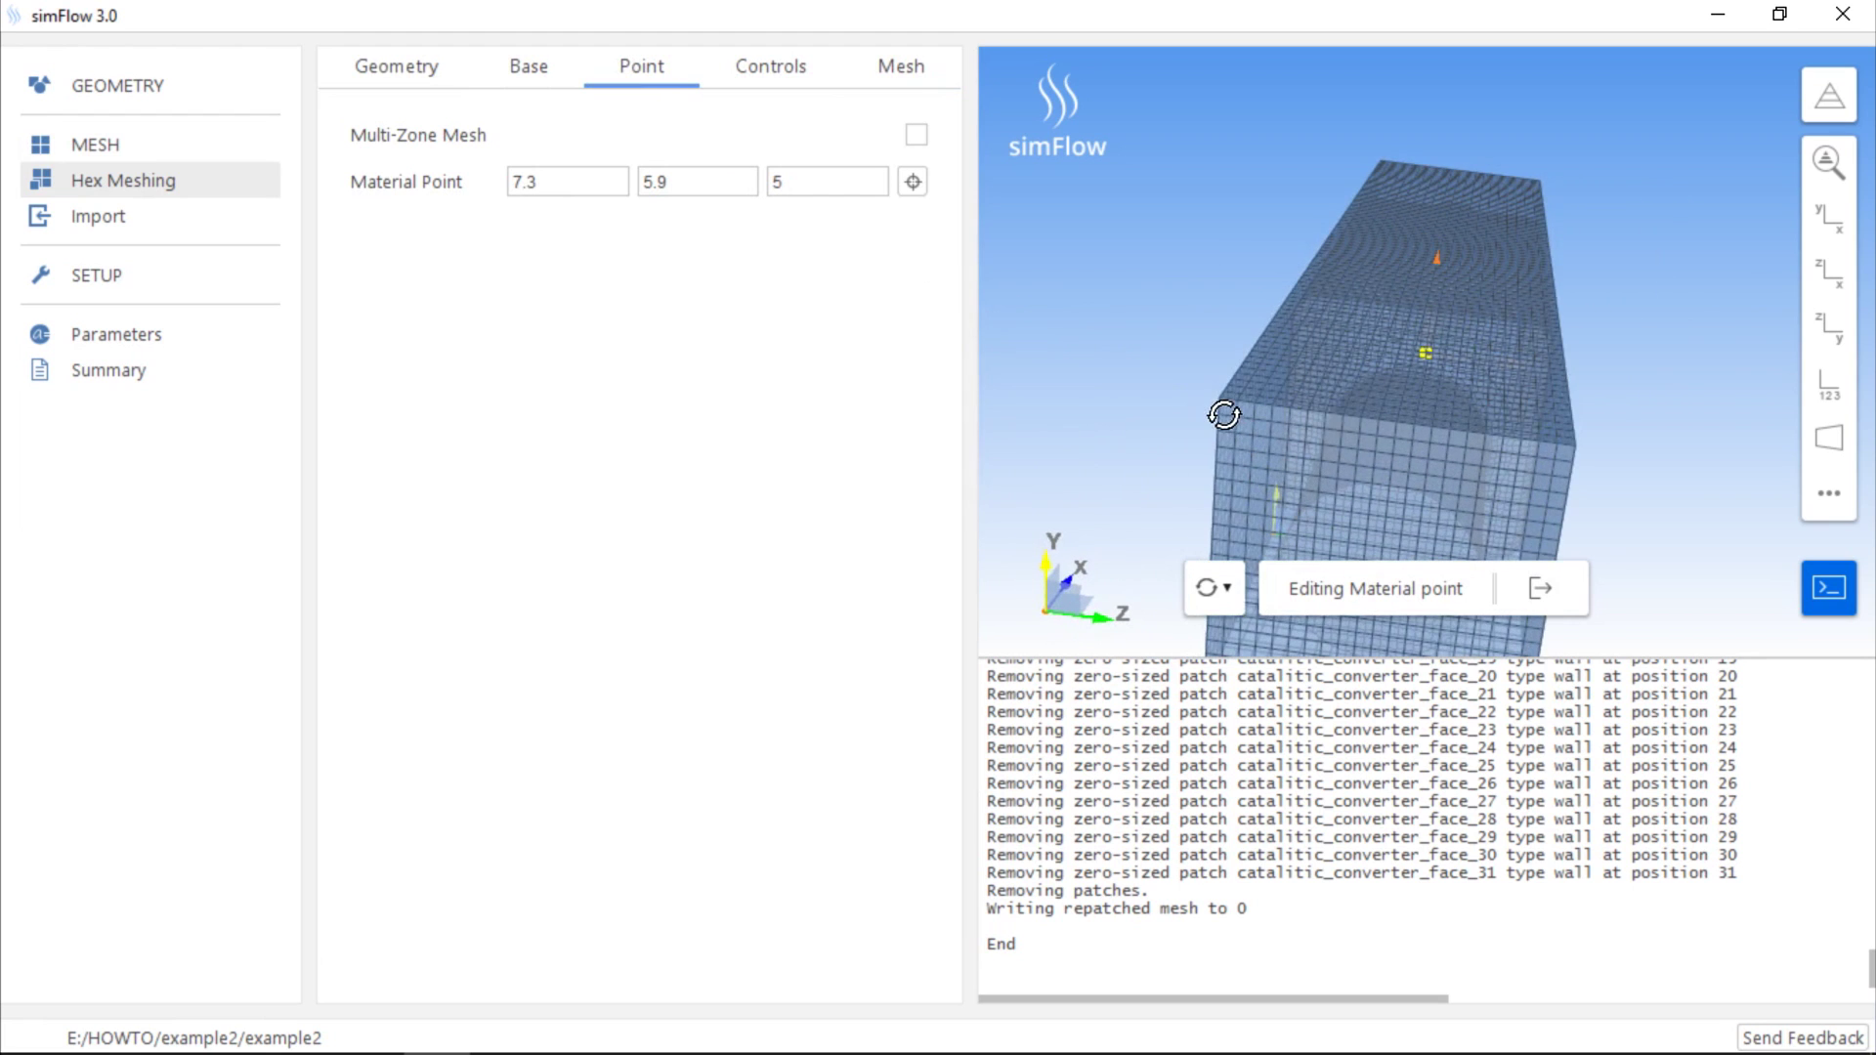
{"action": "left_click_drag", "start_coordinate": [1339, 418], "coordinate": [1332, 302]}
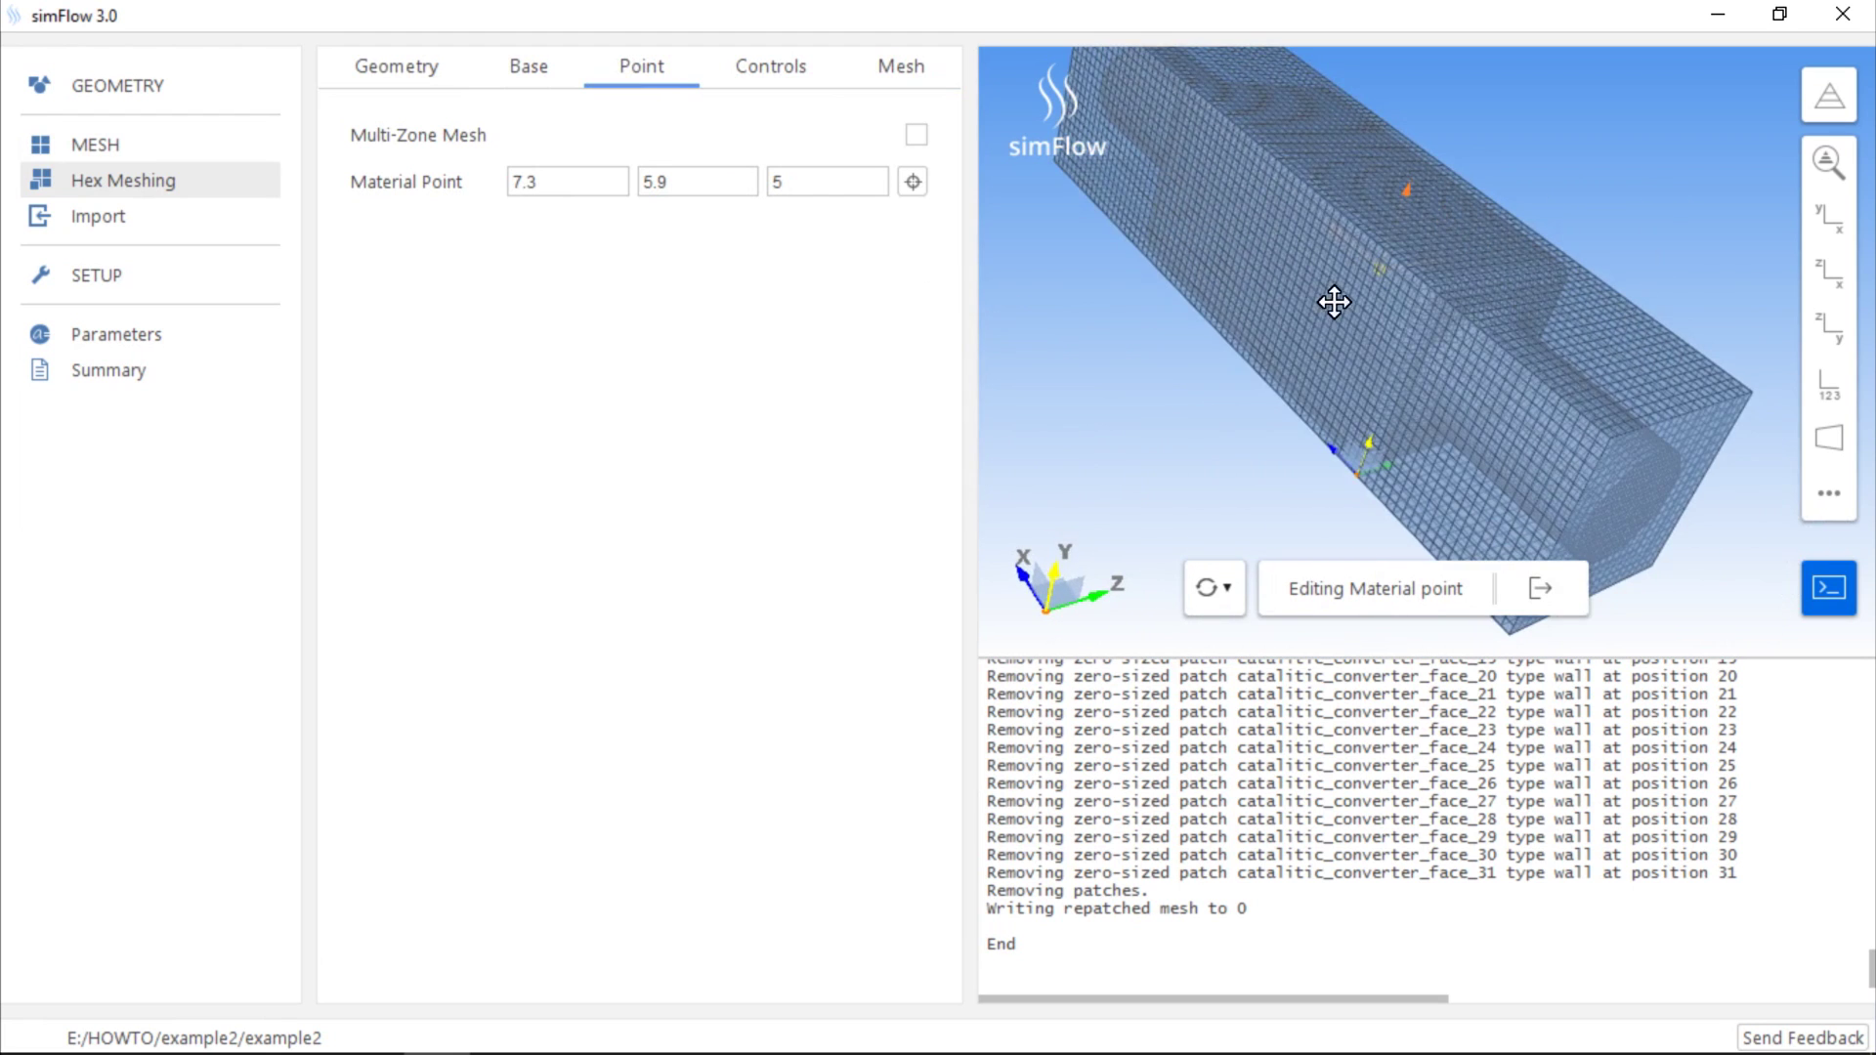
{"action": "left_click", "coordinate": [913, 183]}
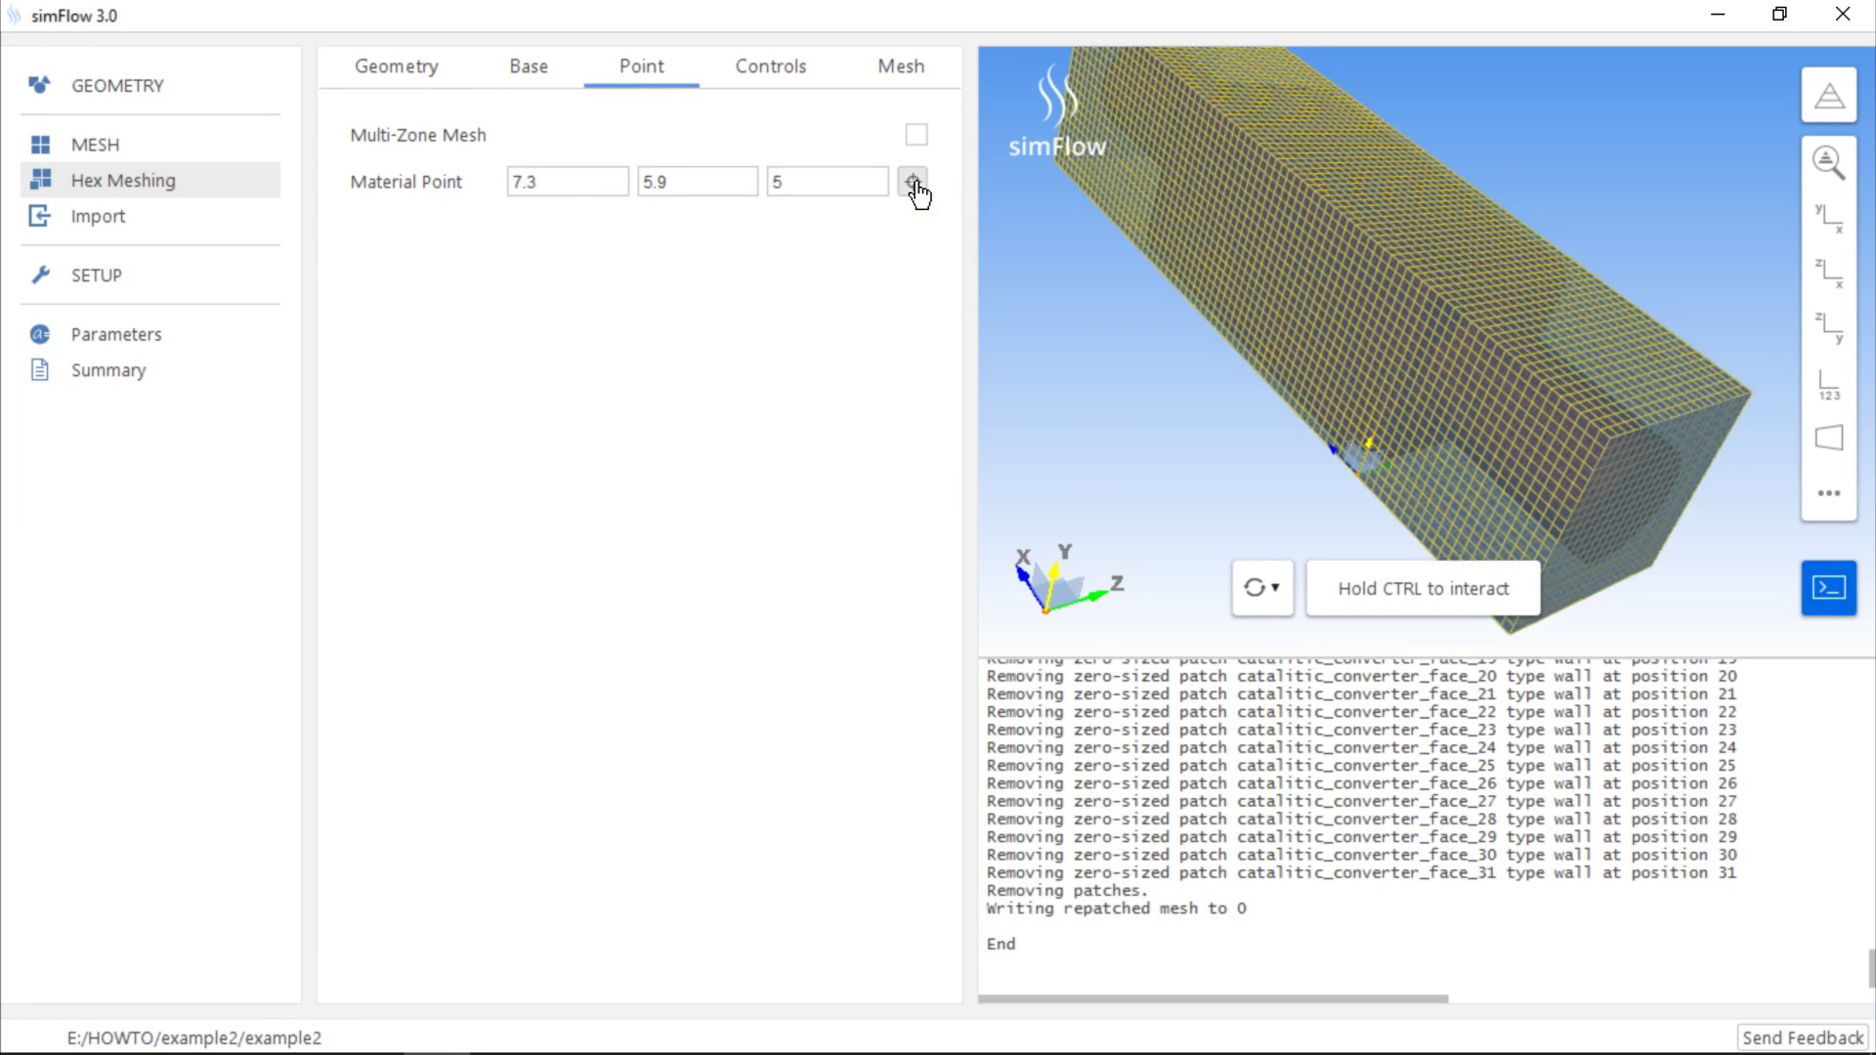
{"action": "left_click", "coordinate": [1613, 449]}
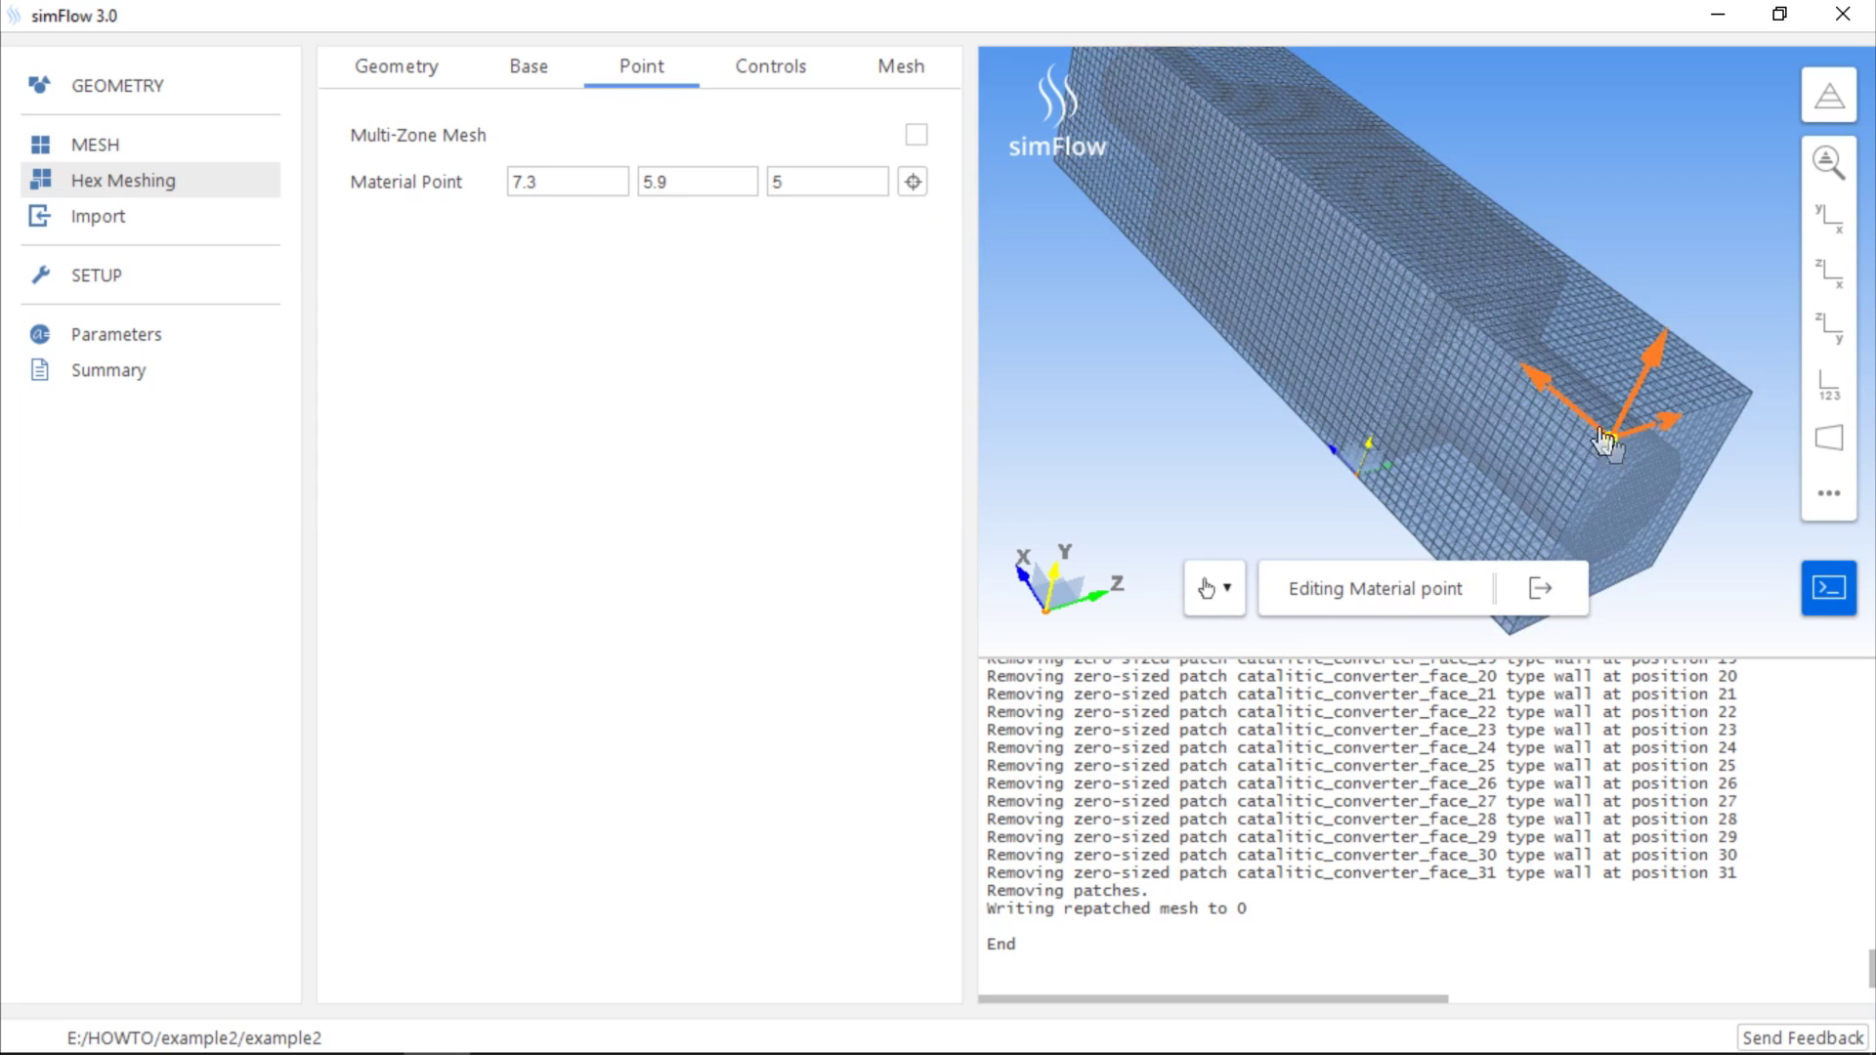
Drag the material point outside the converter to -6.9, 8.2, 1.3
{"action": "left_click_drag", "start_coordinate": [1544, 390], "coordinate": [1508, 449]}
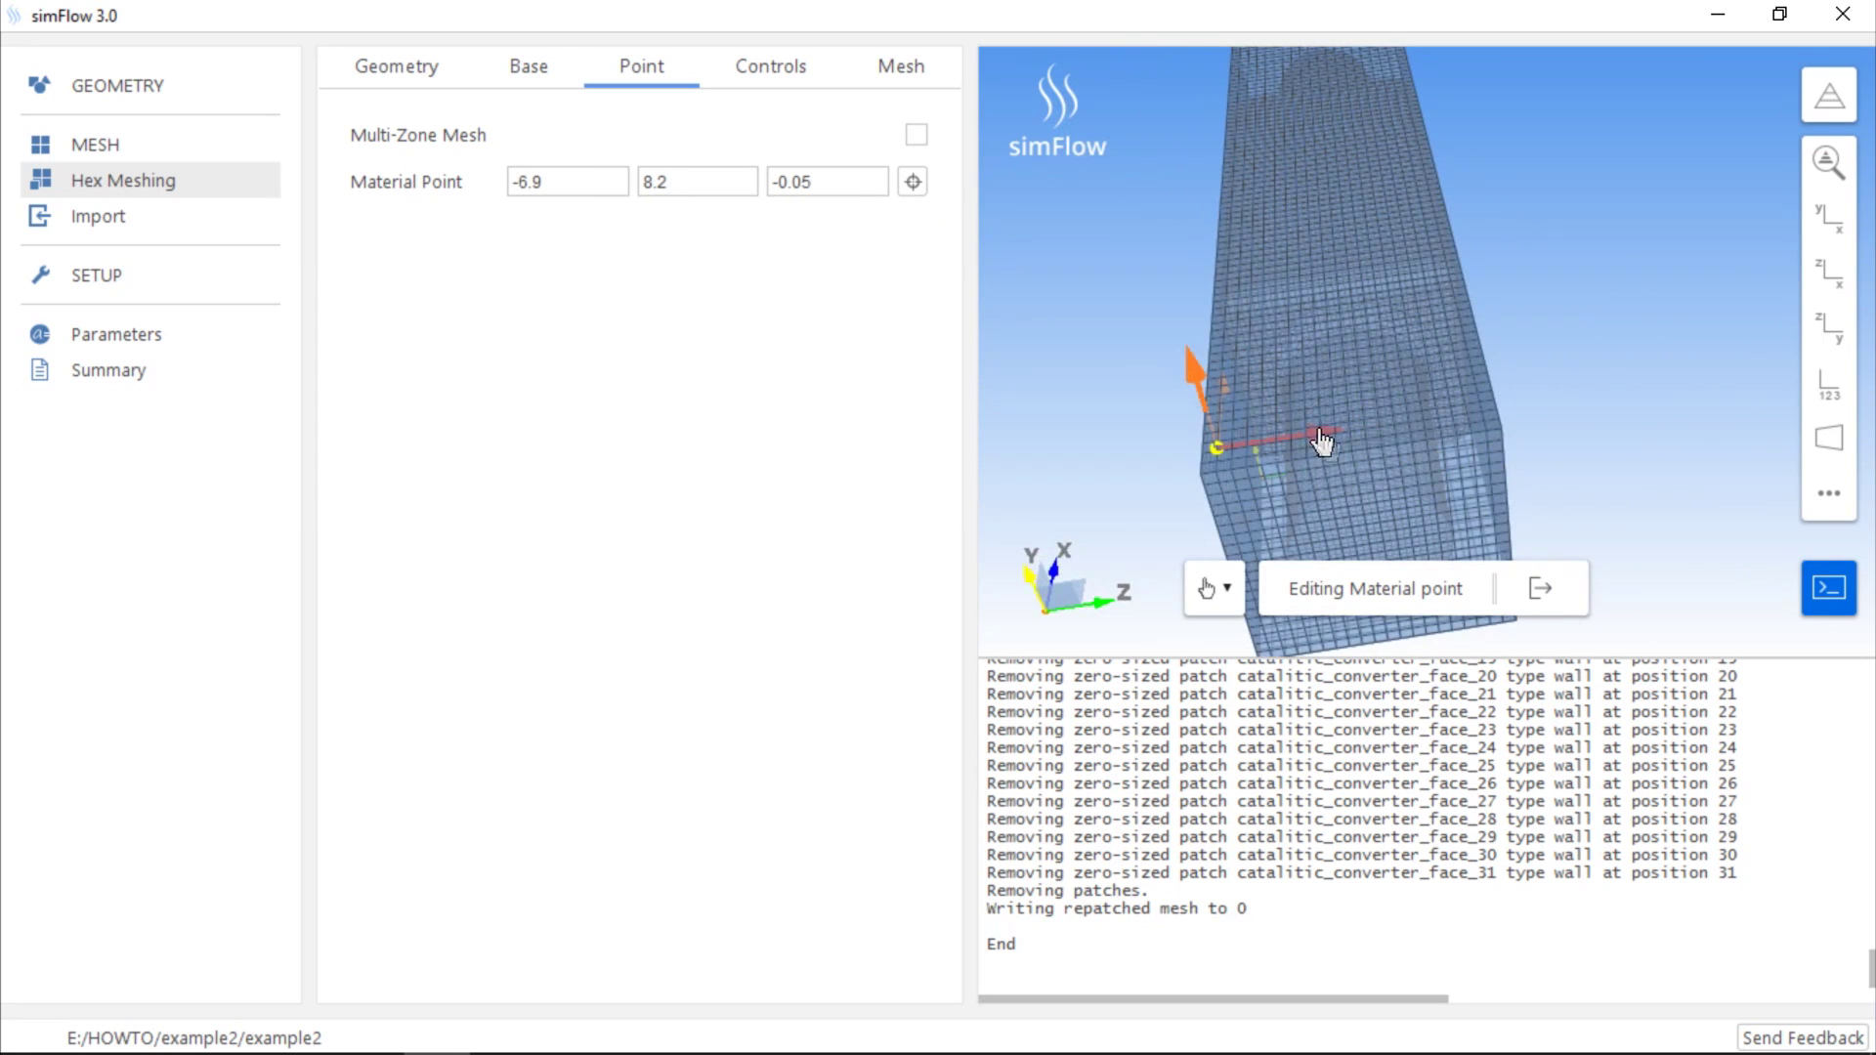
{"action": "left_click_drag", "start_coordinate": [1328, 436], "coordinate": [1361, 442]}
{"action": "left_click_drag", "start_coordinate": [1554, 326], "coordinate": [1462, 256]}
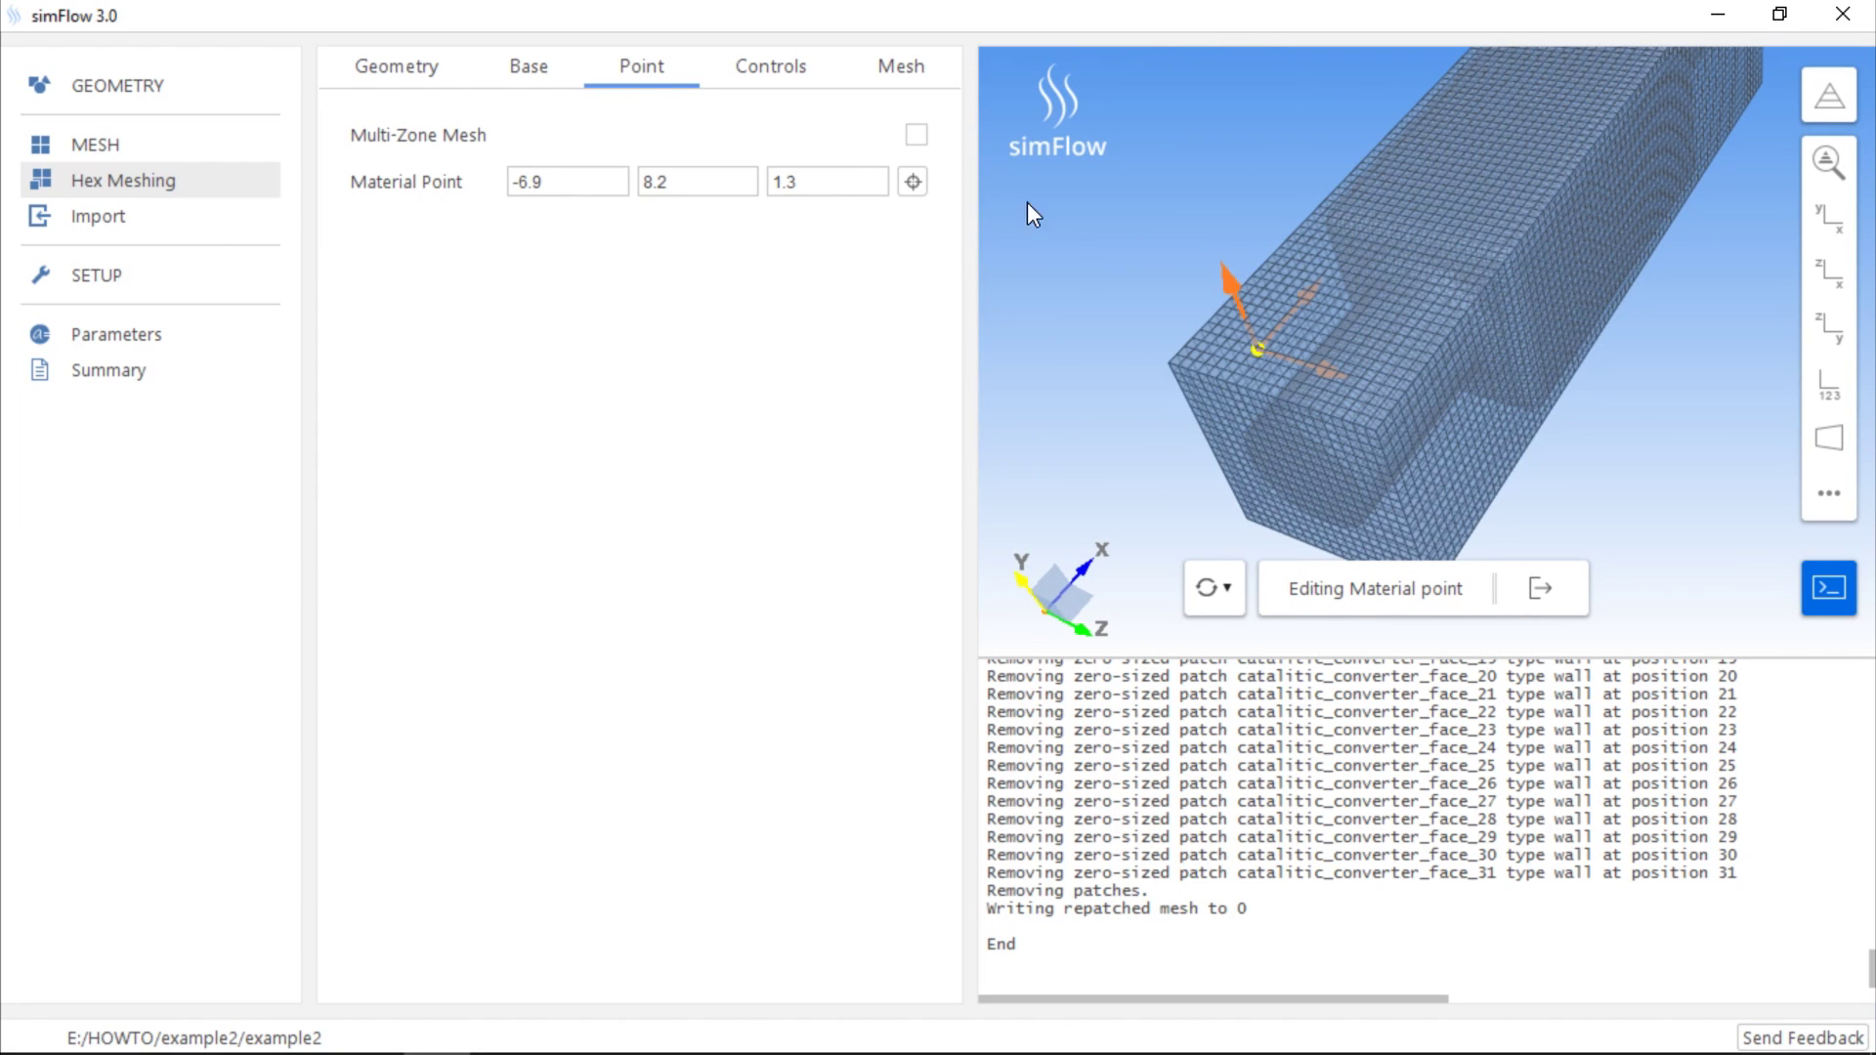
{"action": "left_click", "coordinate": [918, 84]}
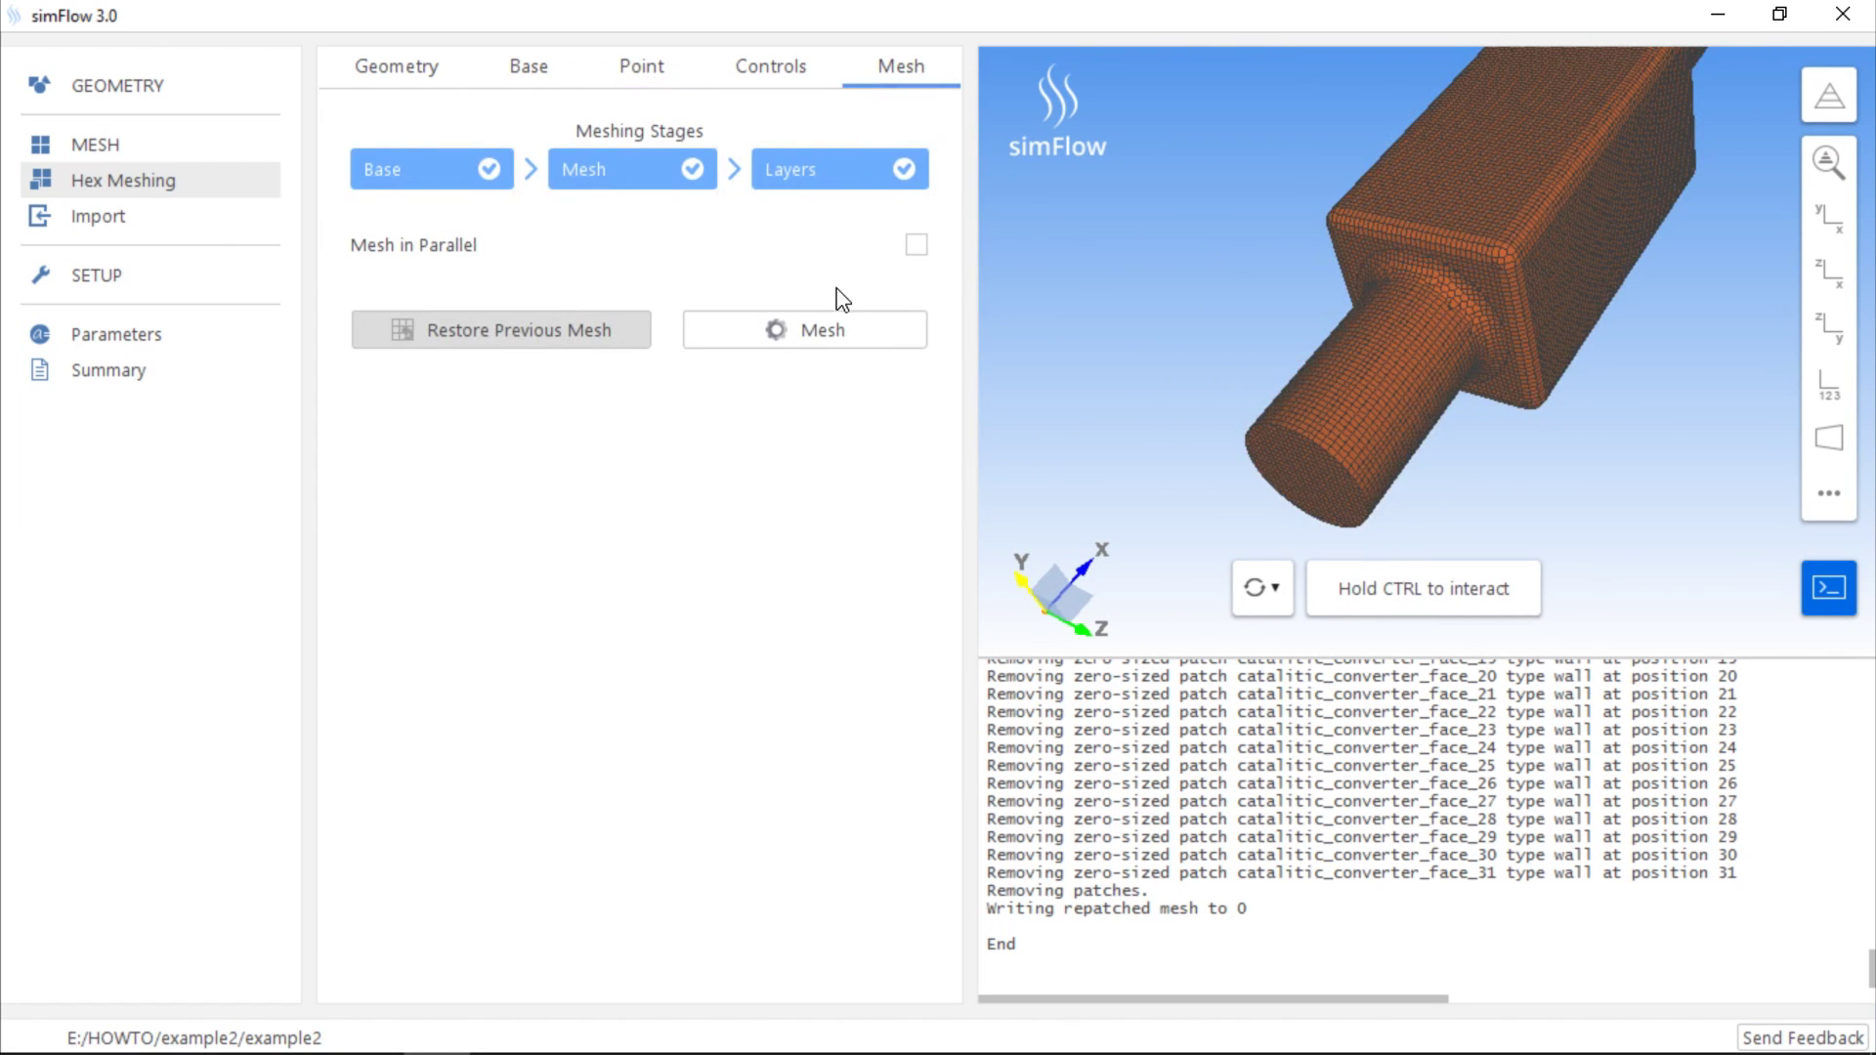
Regenerate the mesh from the outside point and orbit to show the cyan inlet face
{"action": "left_click", "coordinate": [836, 337]}
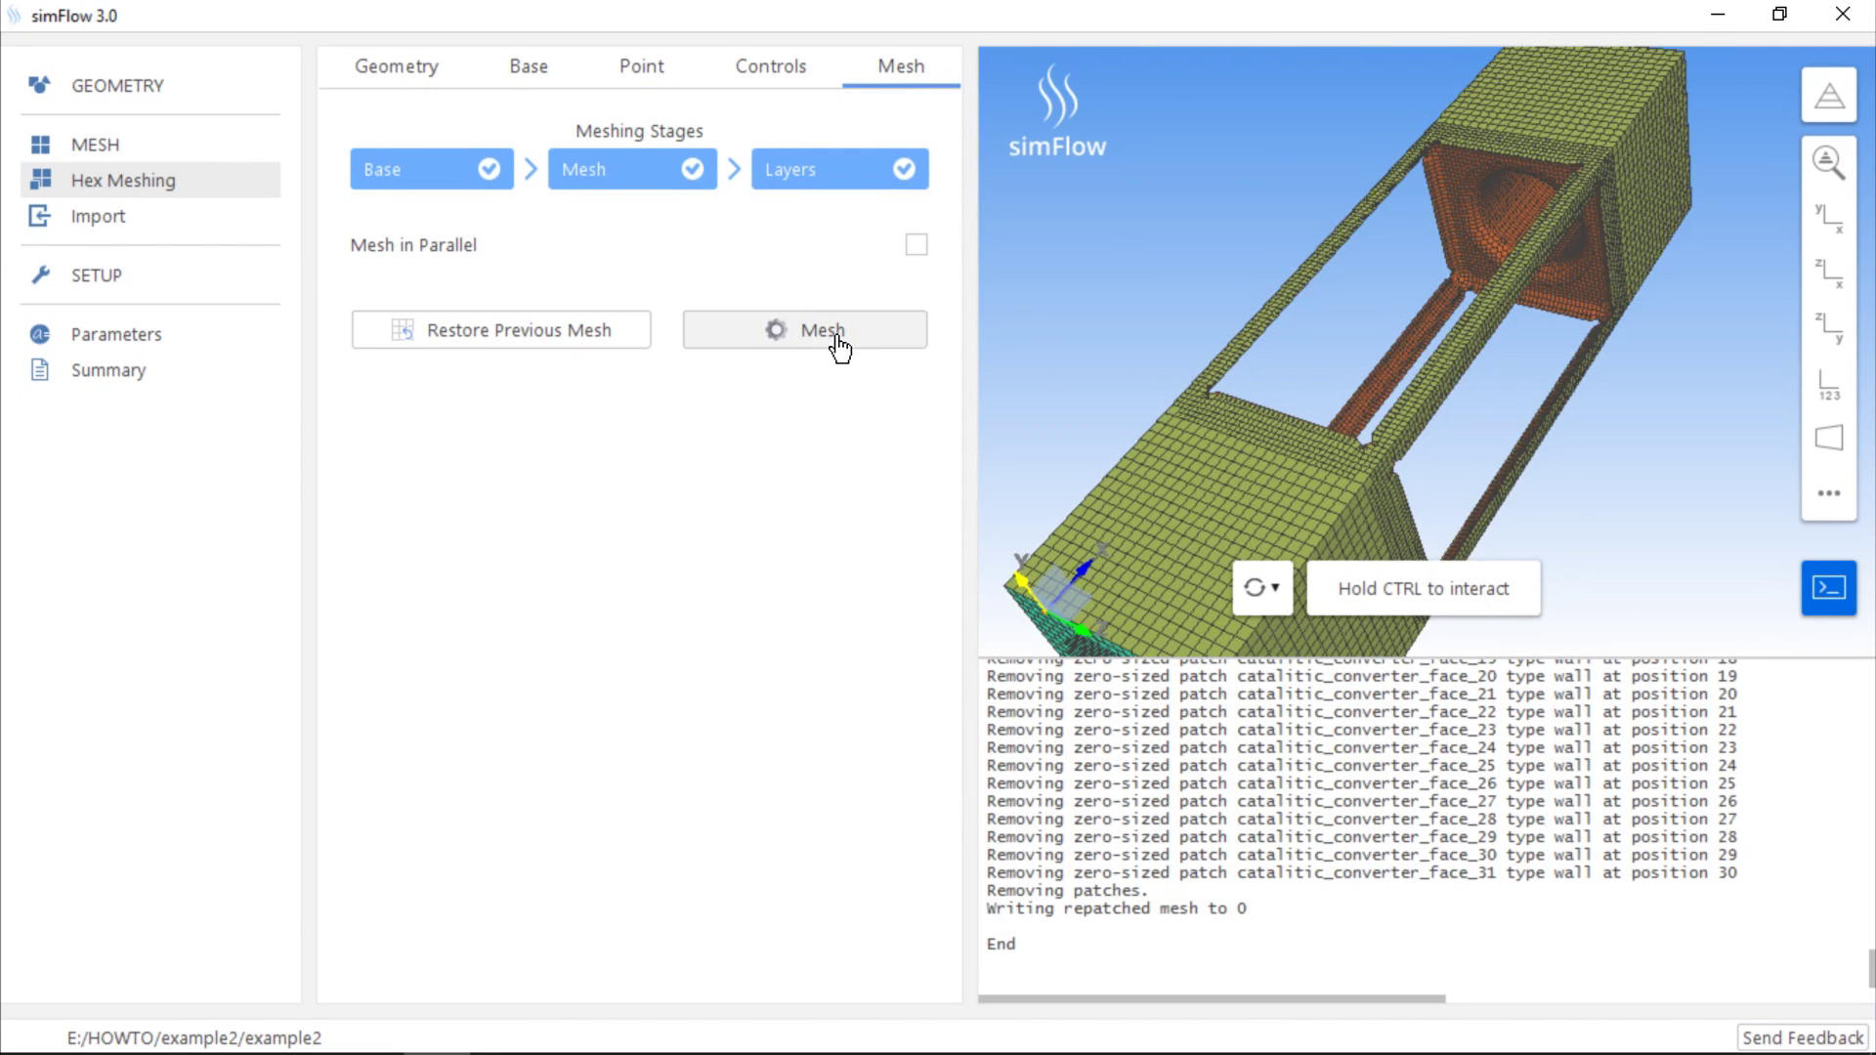
{"action": "left_click_drag", "start_coordinate": [1244, 473], "coordinate": [1260, 386]}
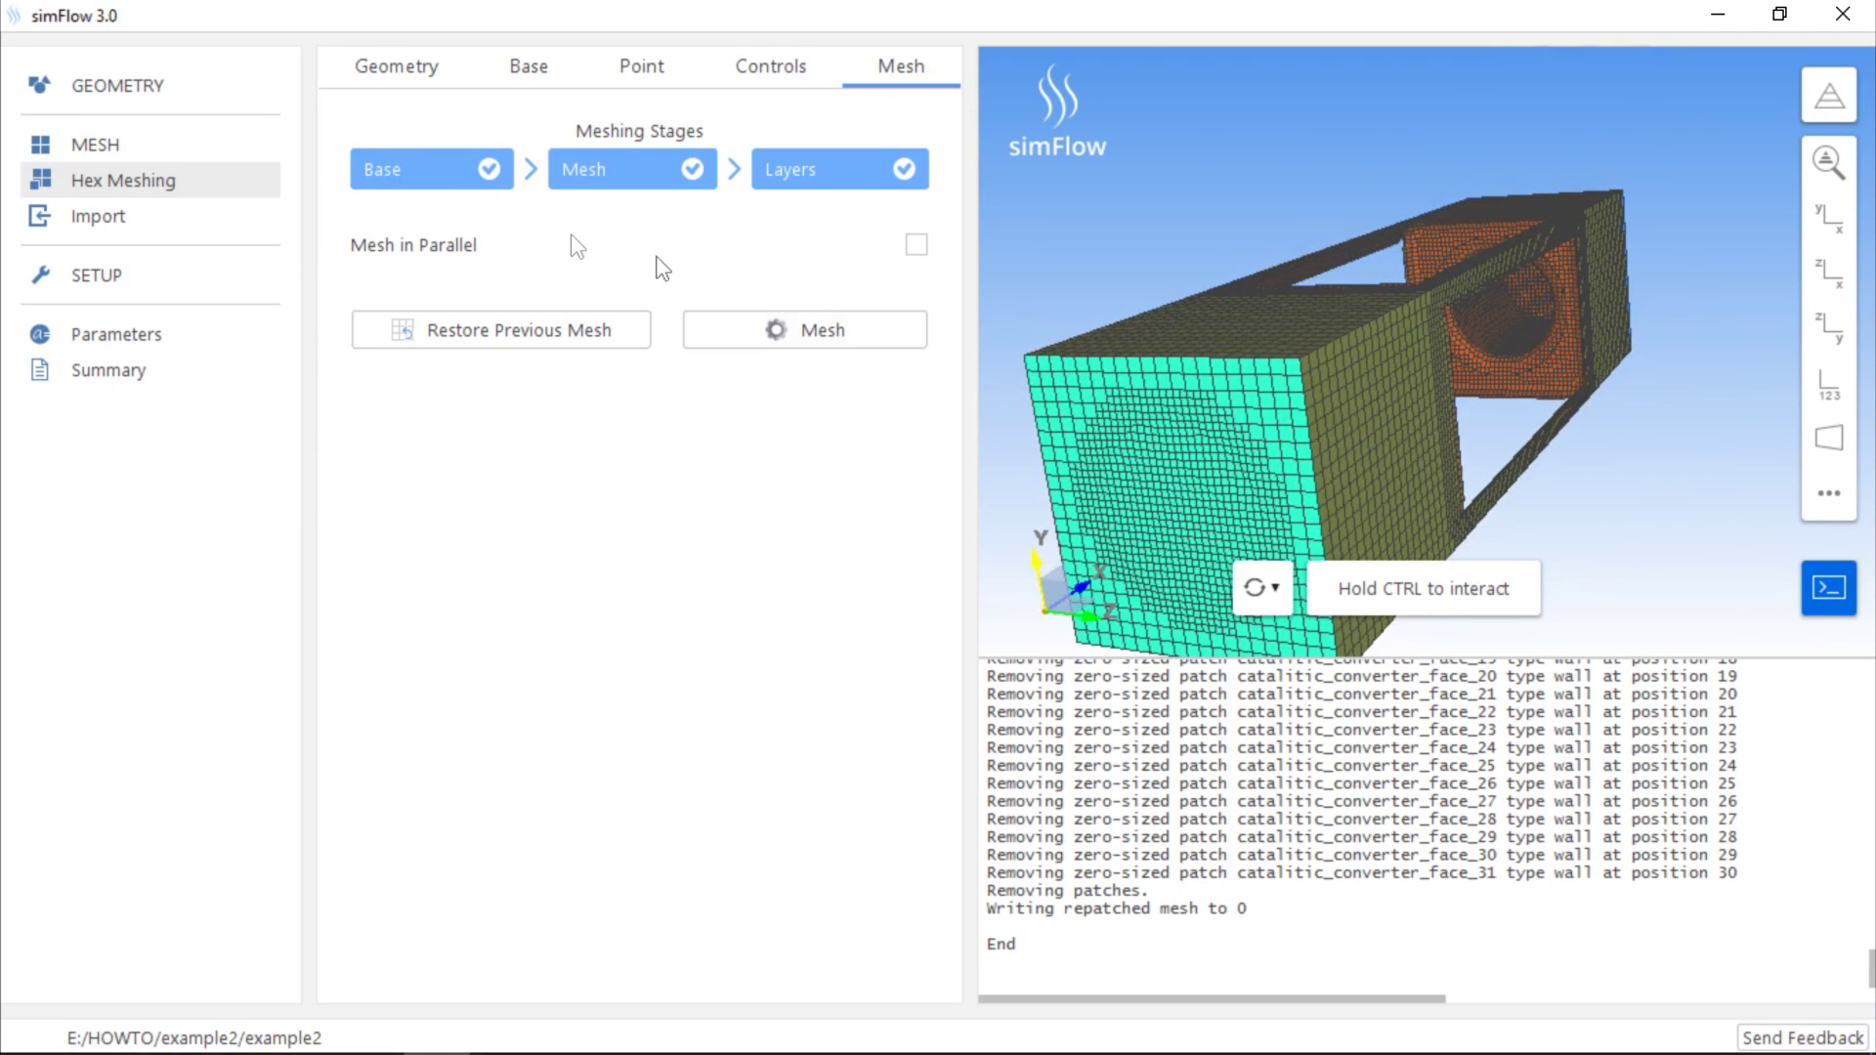
{"action": "left_click", "coordinate": [134, 151]}
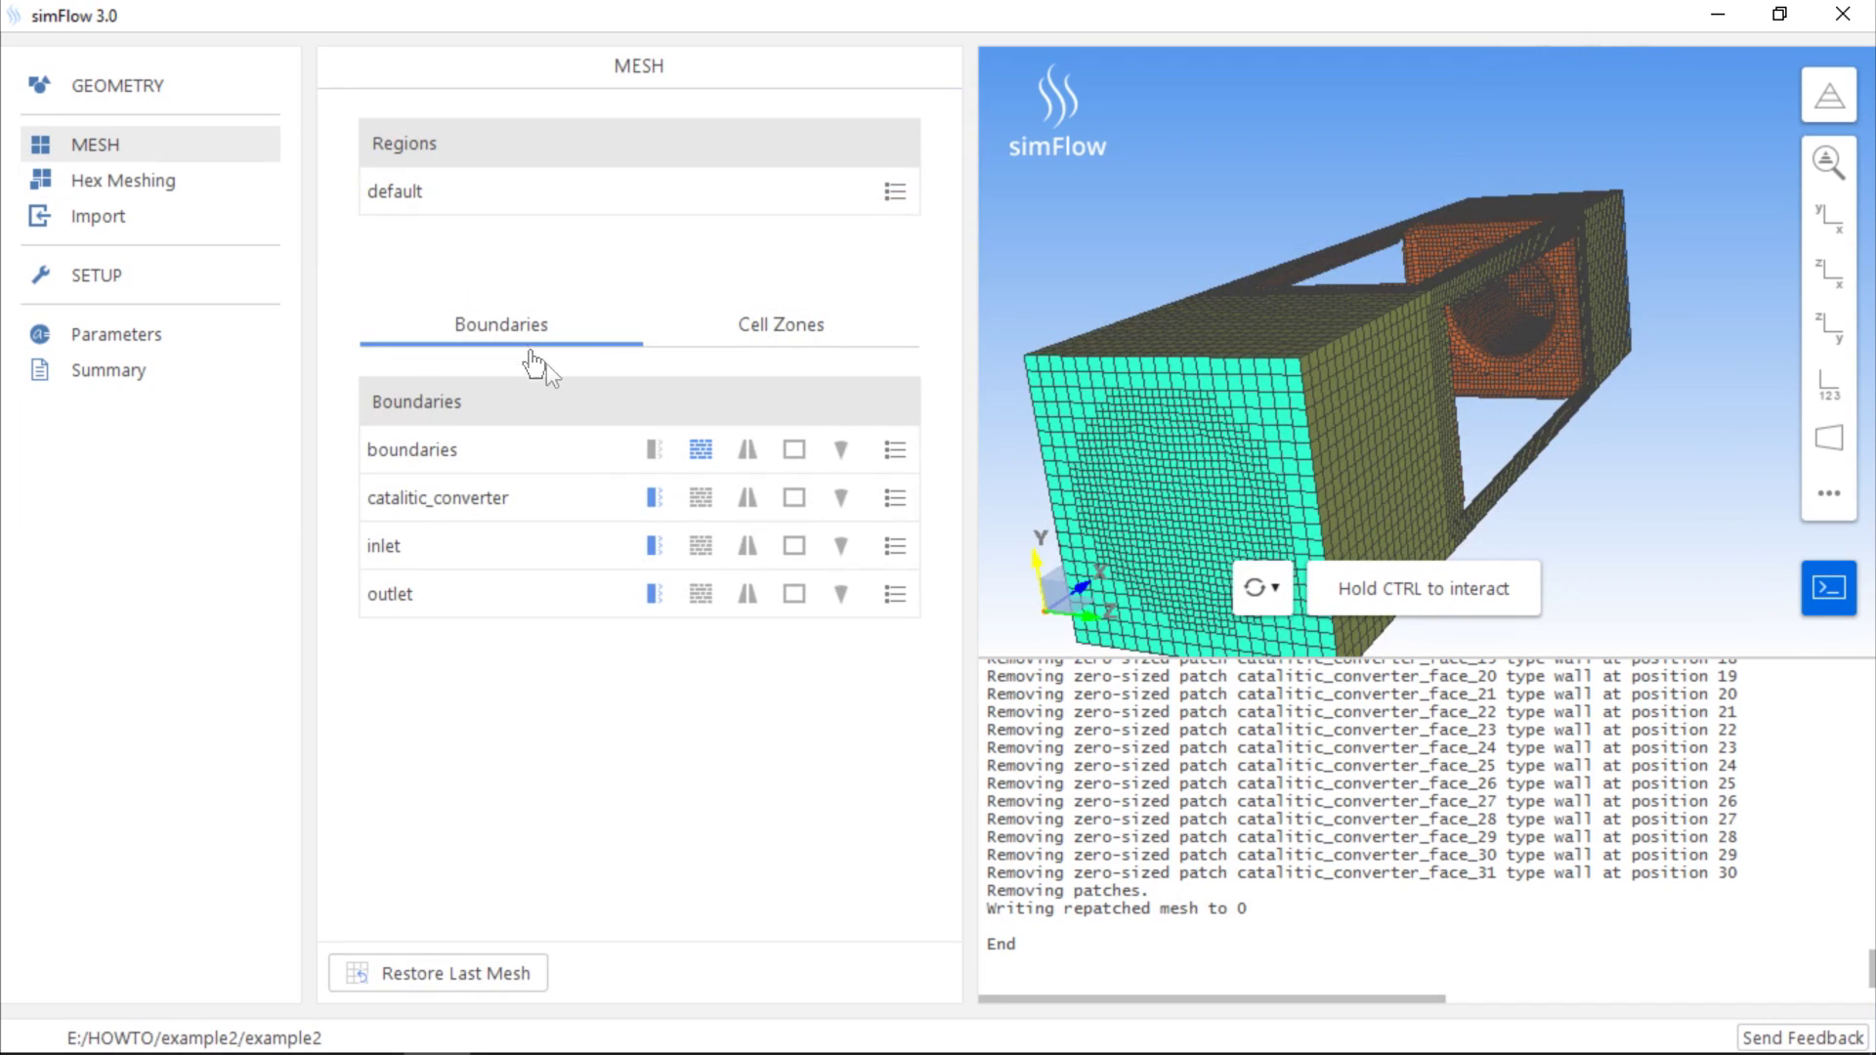
Highlight the inlet and outlet boundaries, inspect them from several angles, then clear the highlight
{"action": "left_click", "coordinate": [601, 555]}
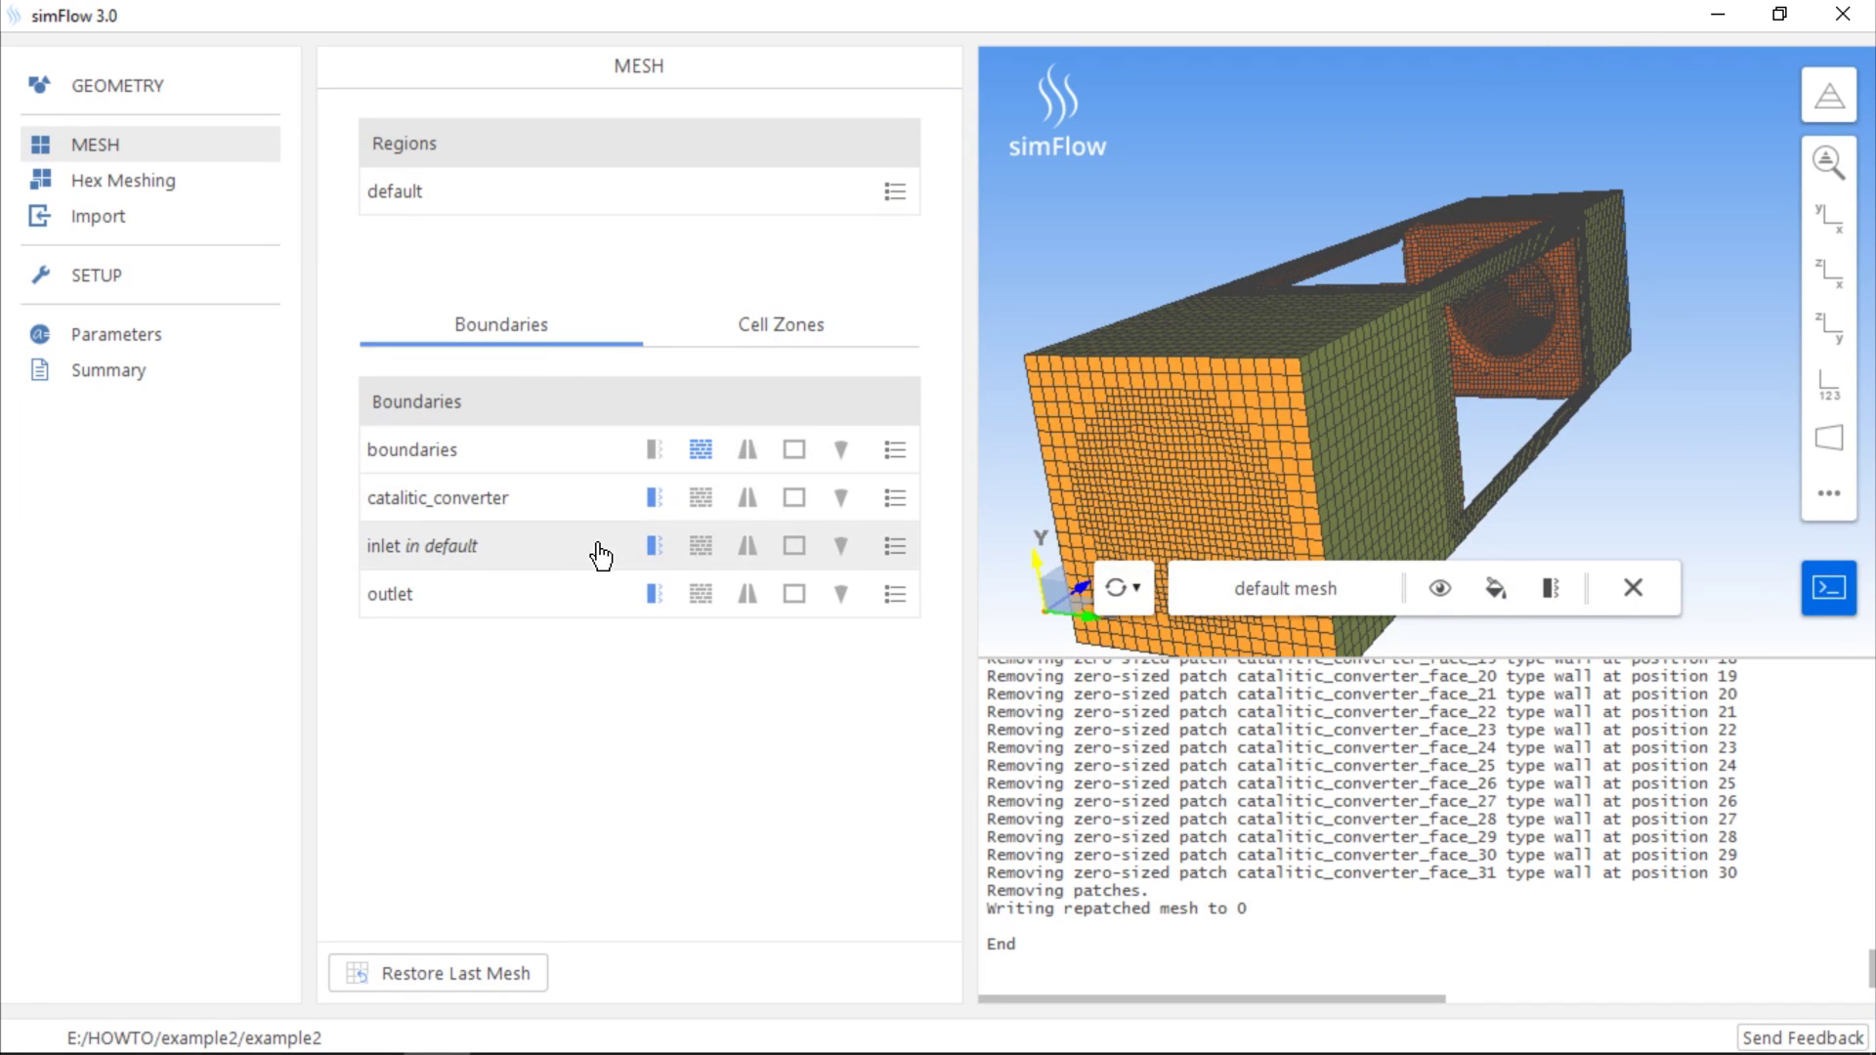
{"action": "left_click", "coordinate": [599, 607]}
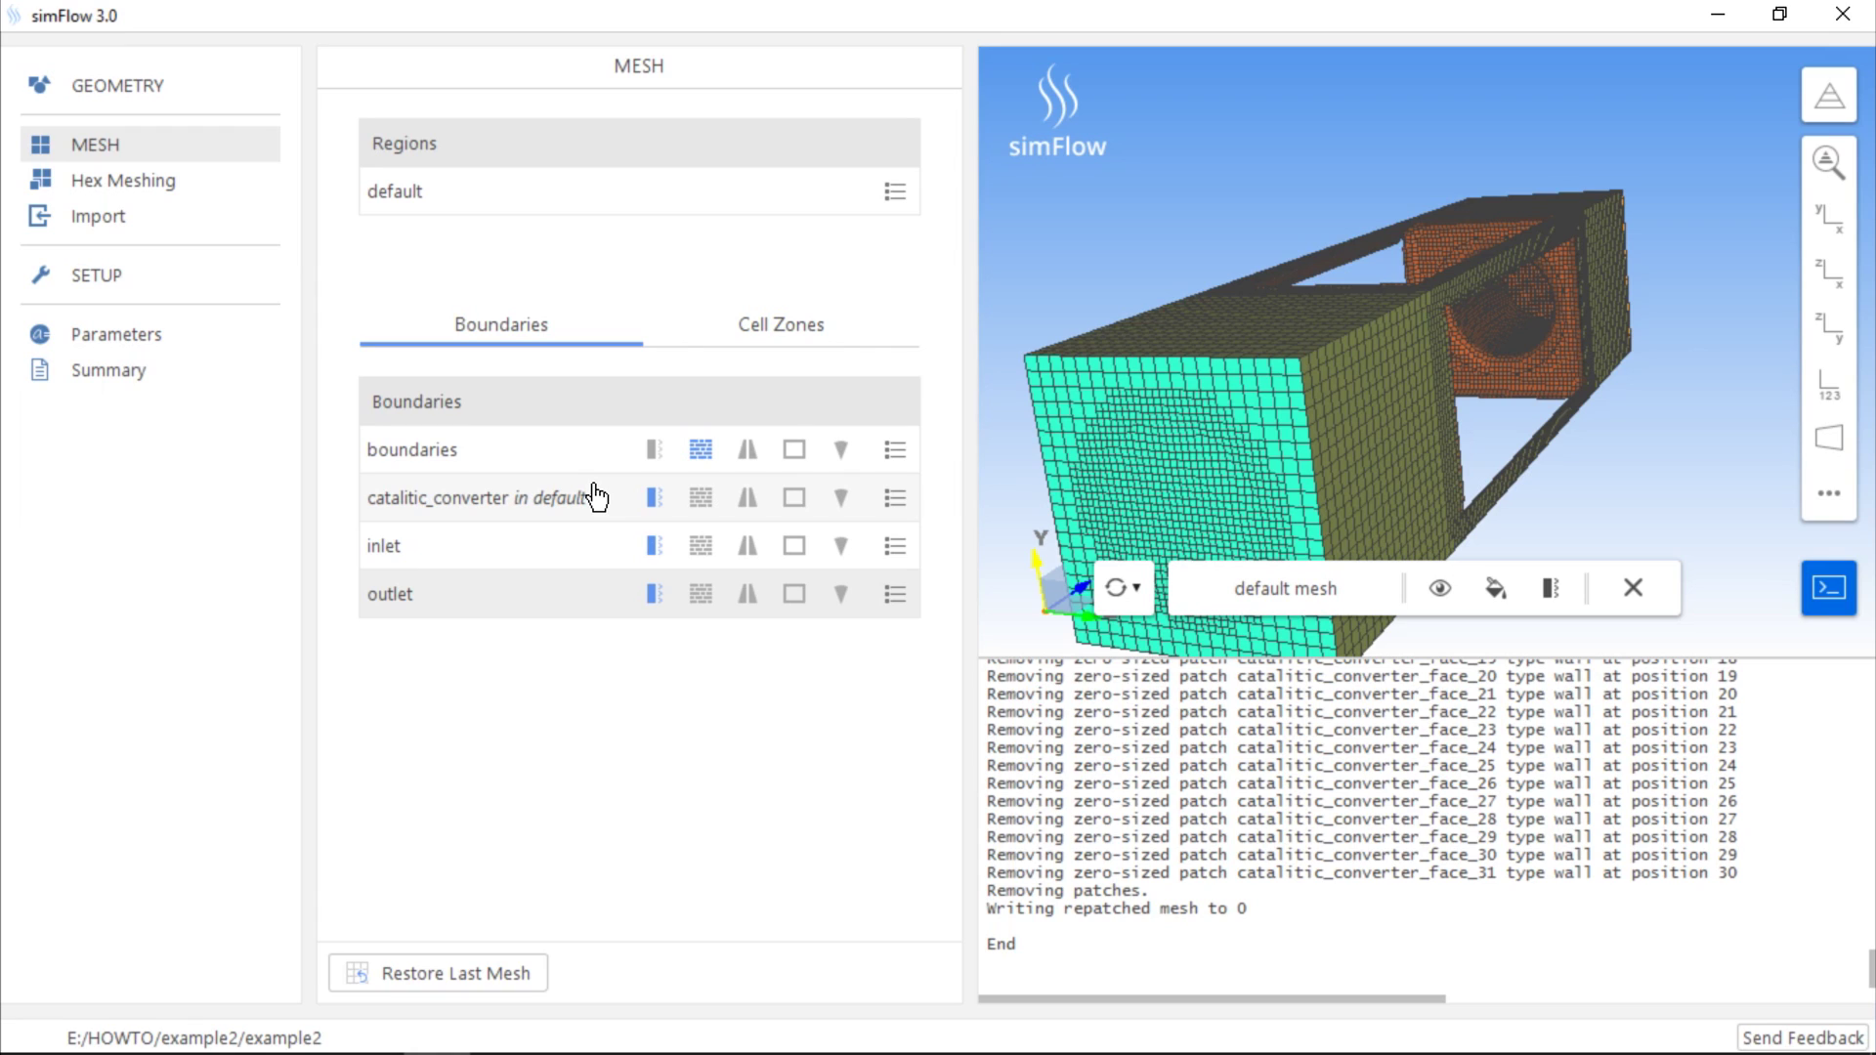
{"action": "left_click_drag", "start_coordinate": [1554, 418], "coordinate": [1256, 457]}
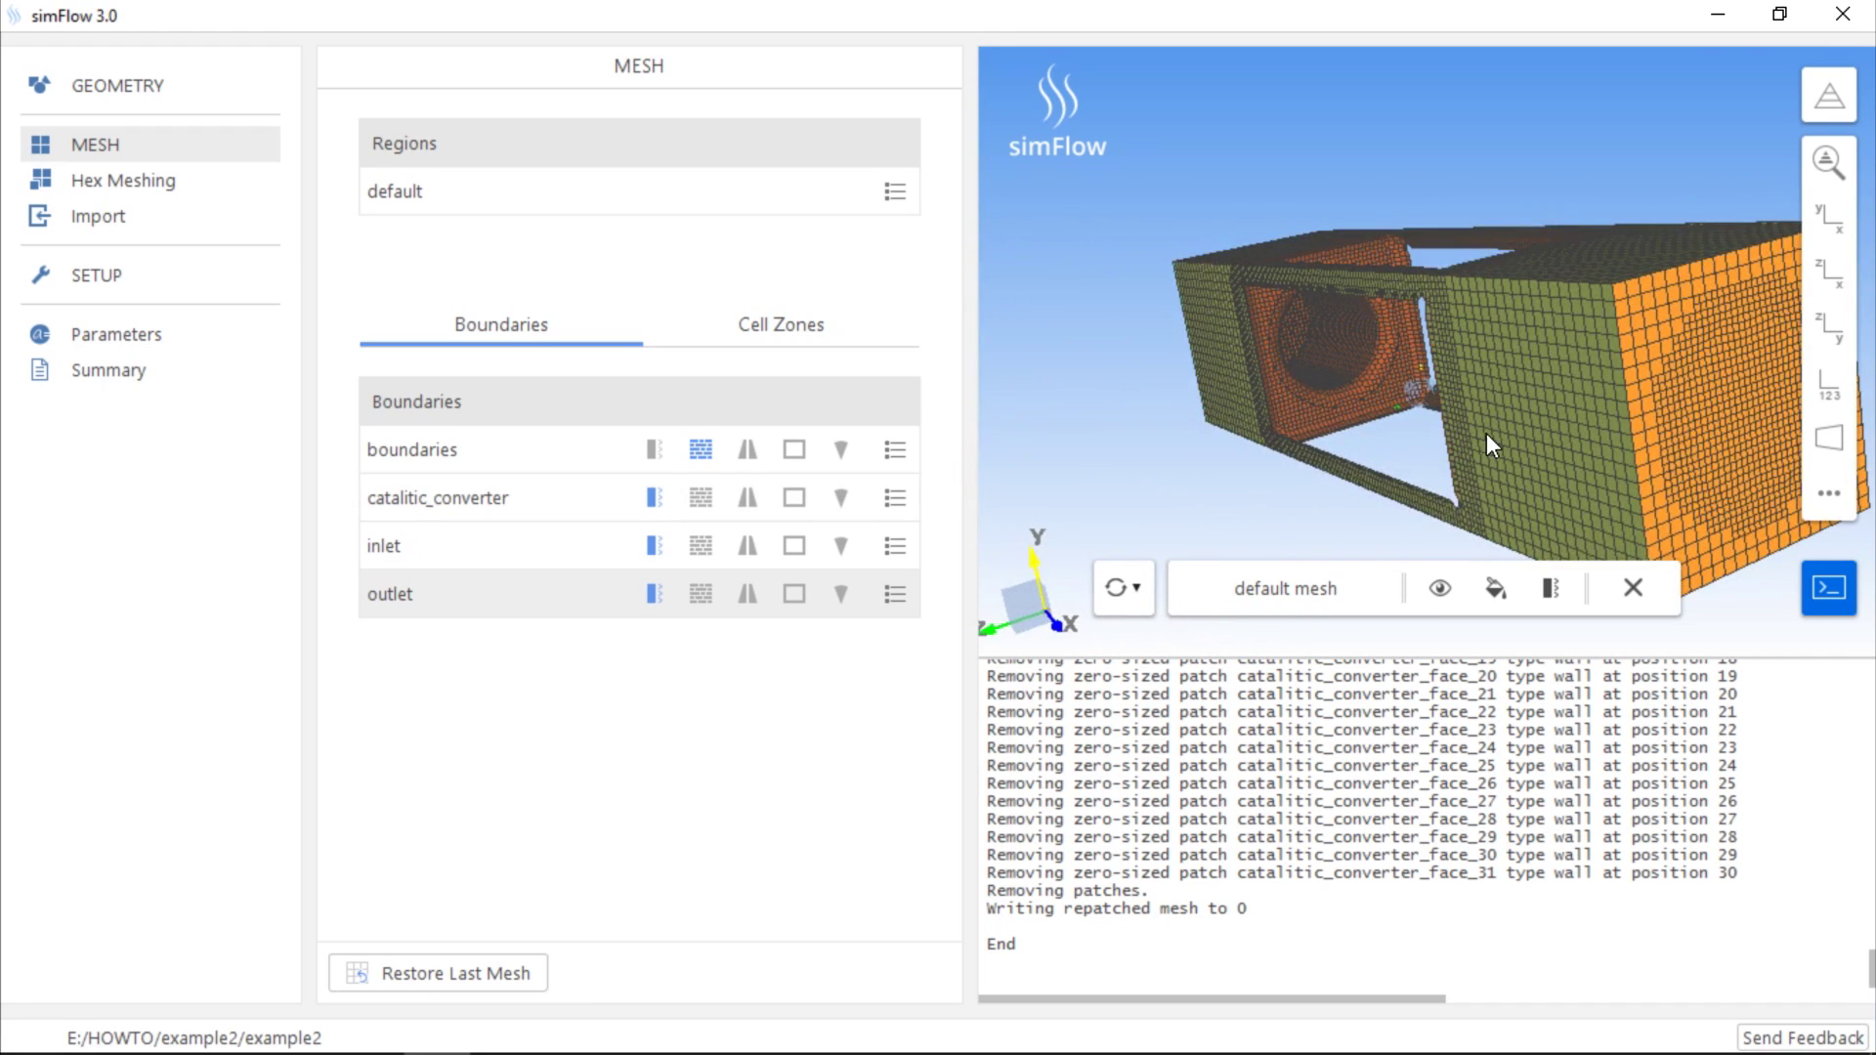
{"action": "middle_click_drag", "start_coordinate": [1487, 436], "coordinate": [1323, 385]}
{"action": "scroll", "coordinate": [1135, 491], "scroll_direction": "down", "scroll_amount": 3}
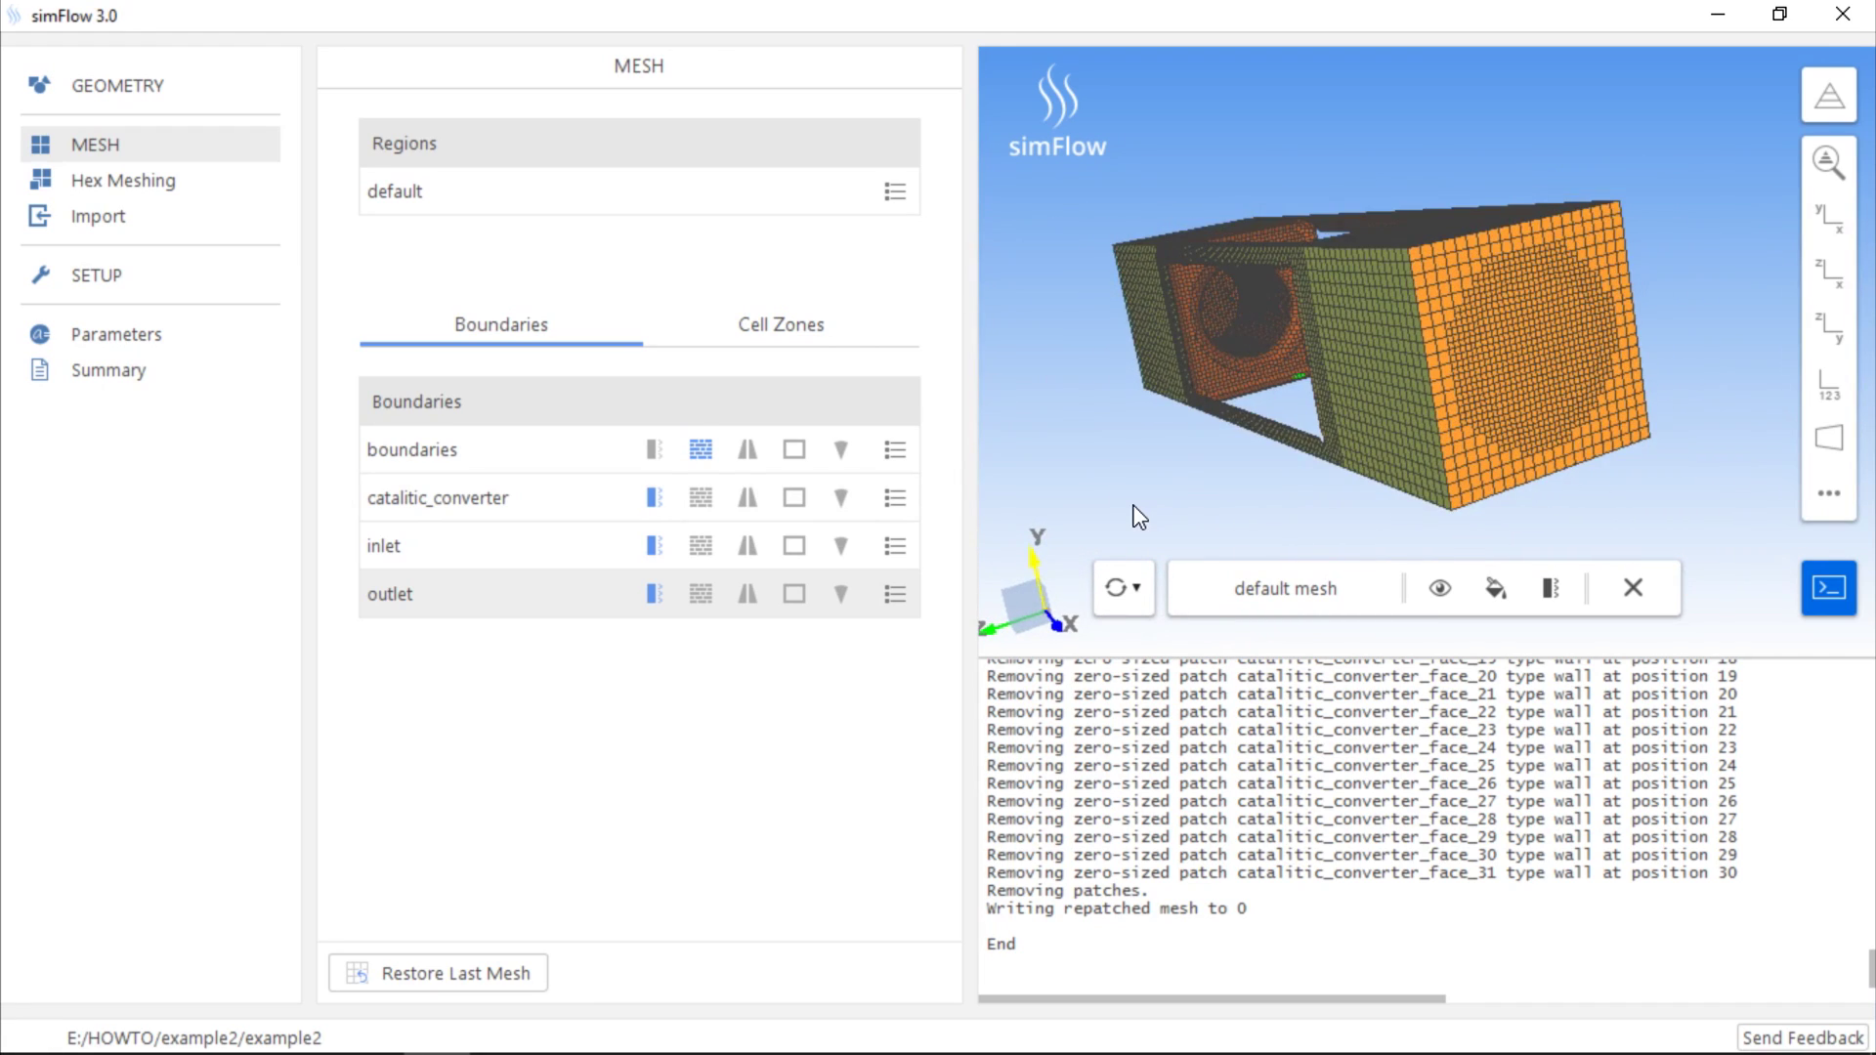
{"action": "left_click", "coordinate": [1135, 489]}
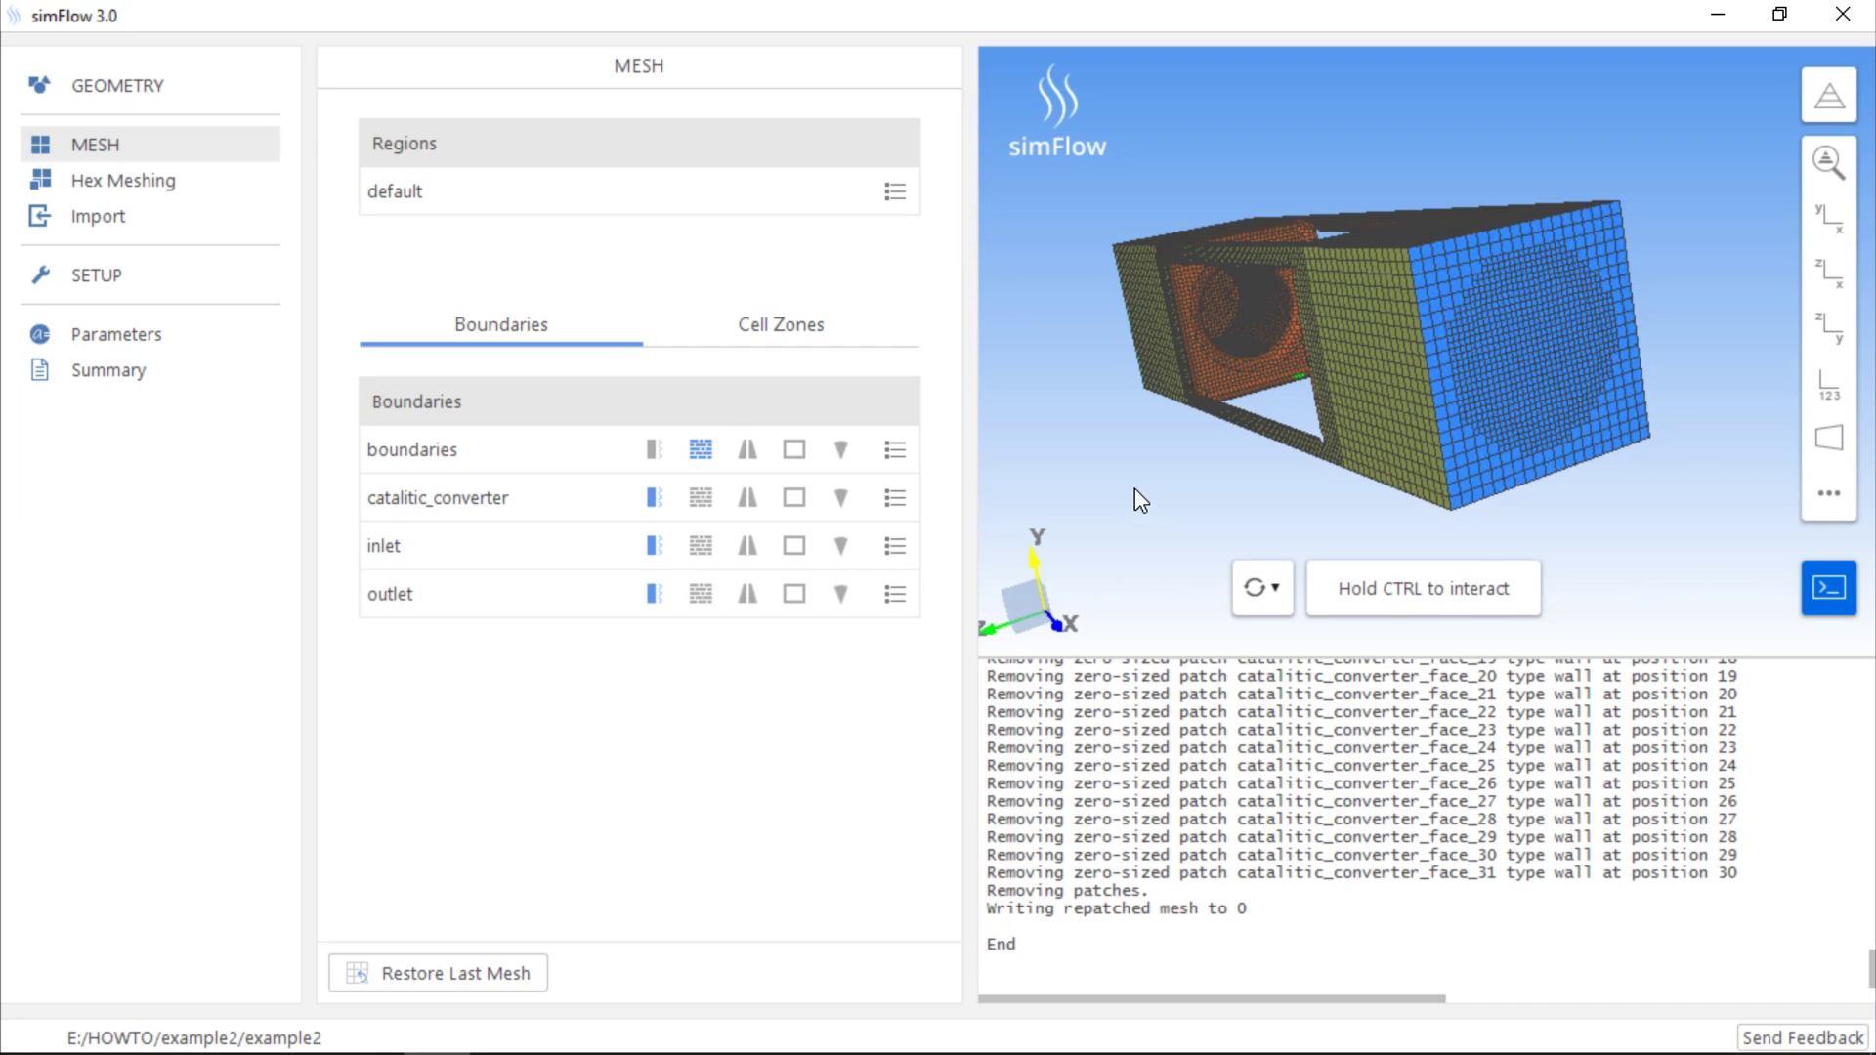